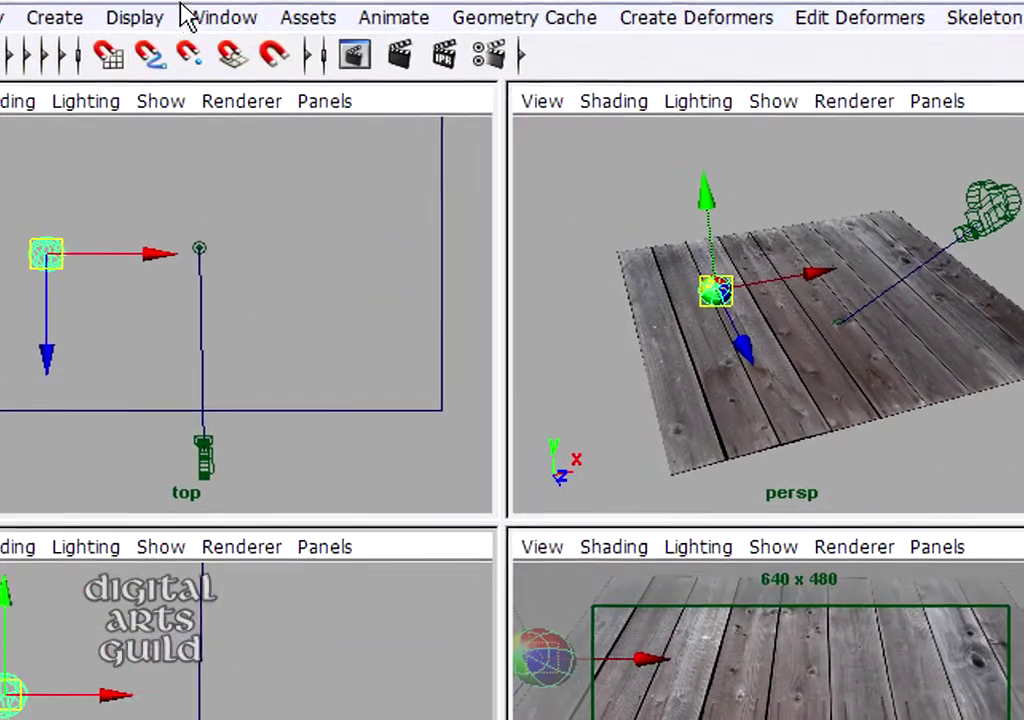
# Step: Open the Graph Editor with the ball's Translate X, Translate Y and Rotate Z channels, and move it for more room
pyautogui.click(236, 32)
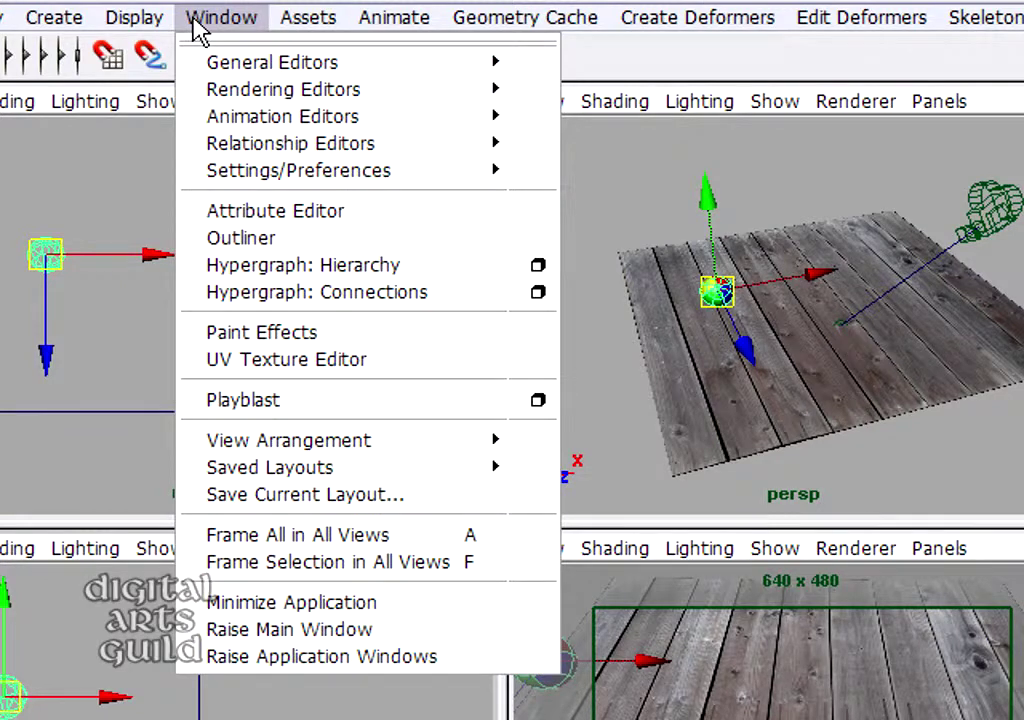
pyautogui.moveTo(284, 122)
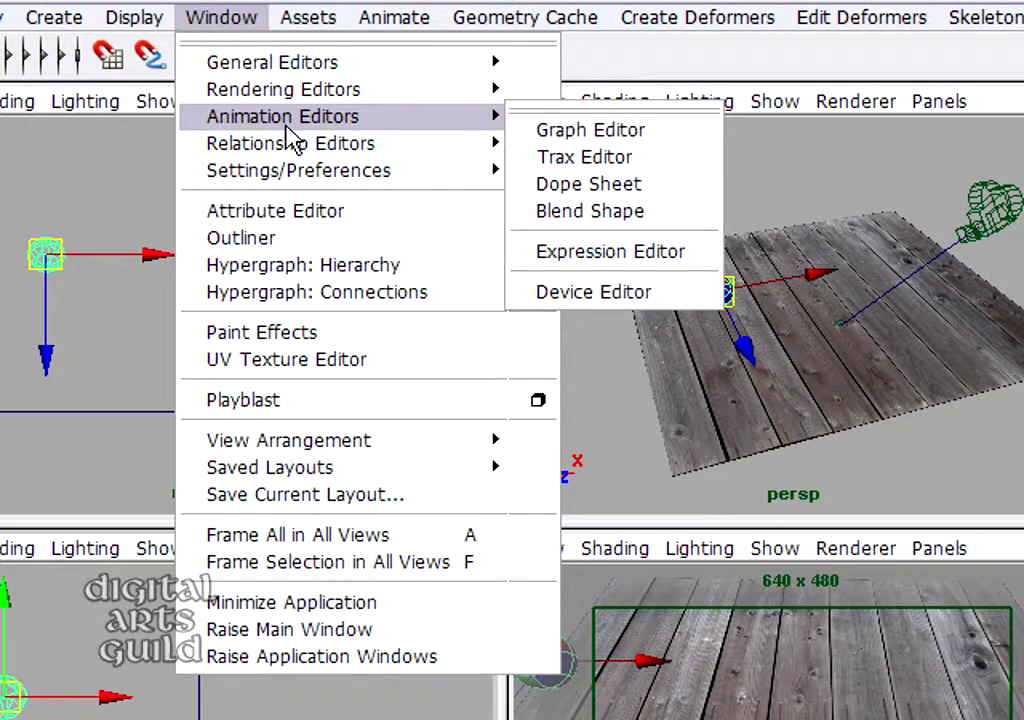
pyautogui.click(683, 145)
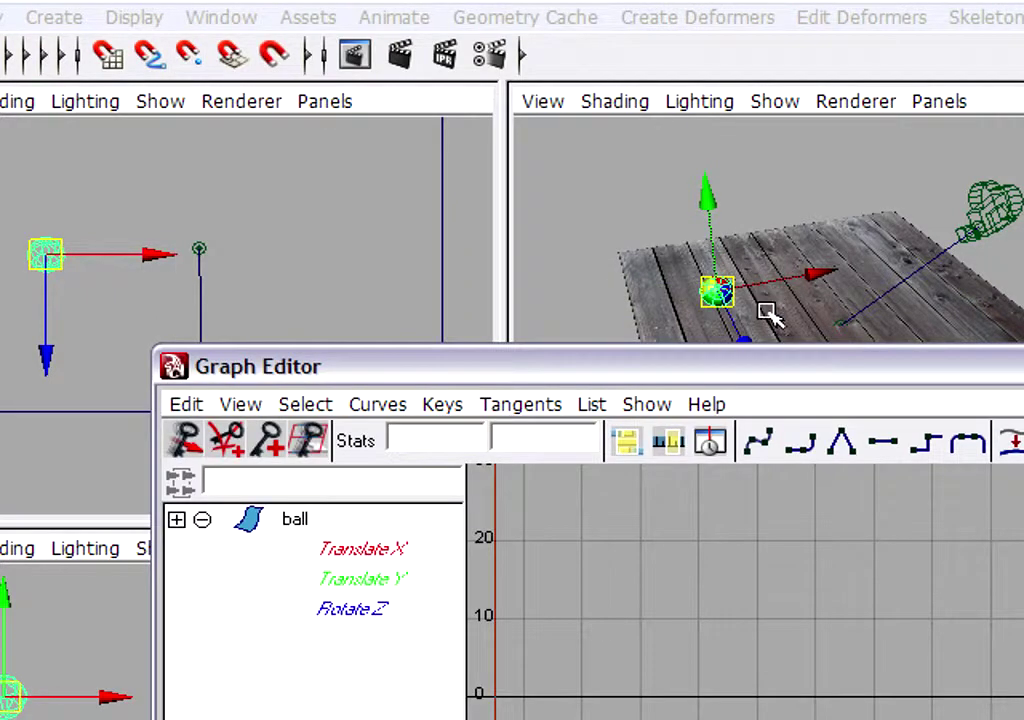
pyautogui.moveTo(770, 383); pyautogui.dragTo(596, 135)
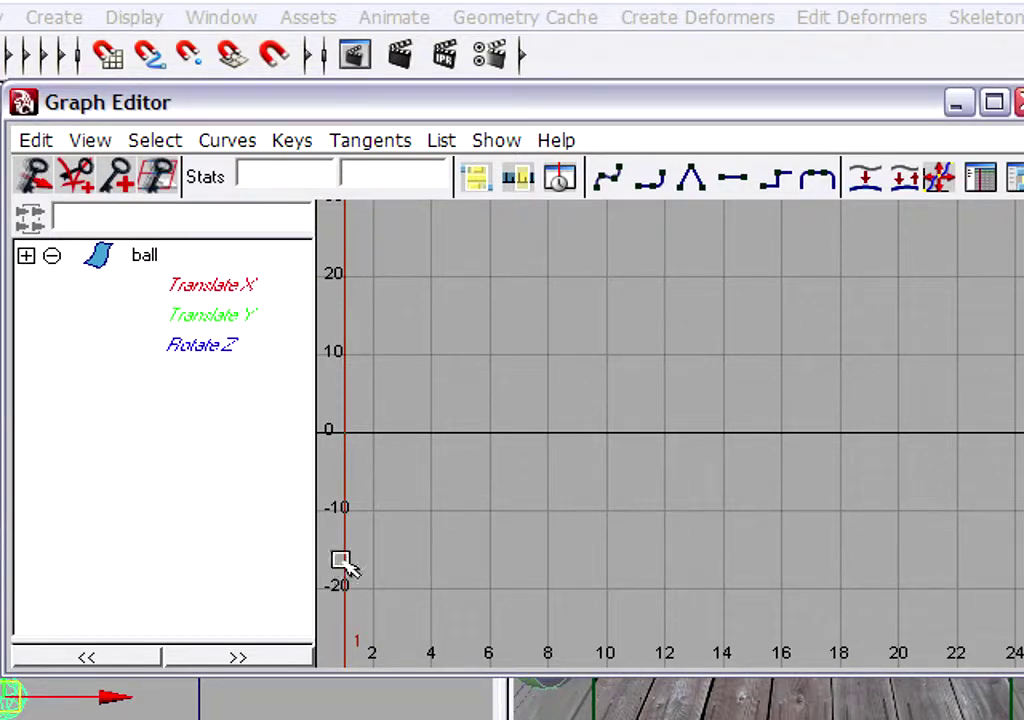
# Step: Show the Translate Y curve and frame it fully from frame 0 to 48
pyautogui.click(199, 318)
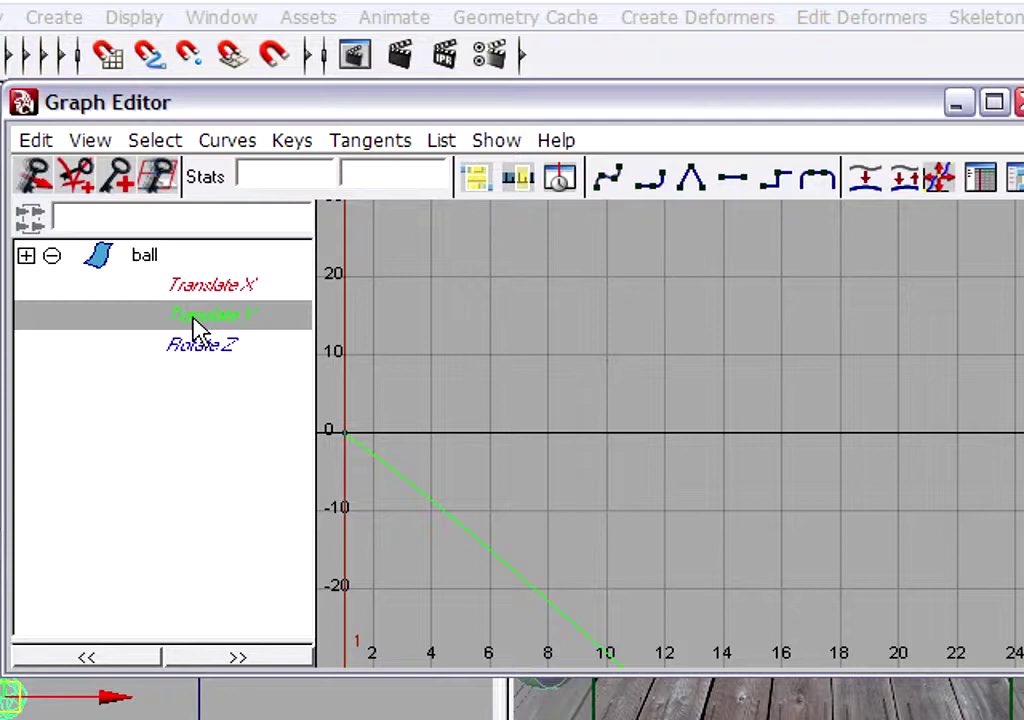
pyautogui.press('f')
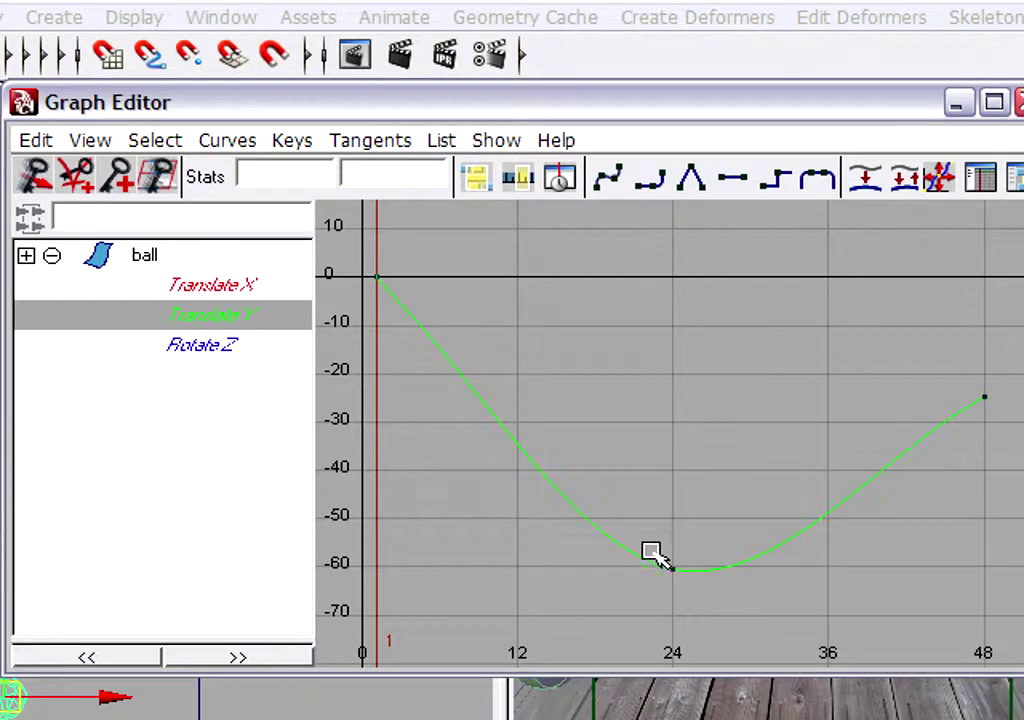
# Step: Select the frame-24 key's incoming tangent and tilt it so the descent comes in straight
pyautogui.moveTo(657, 555); pyautogui.dragTo(697, 593)
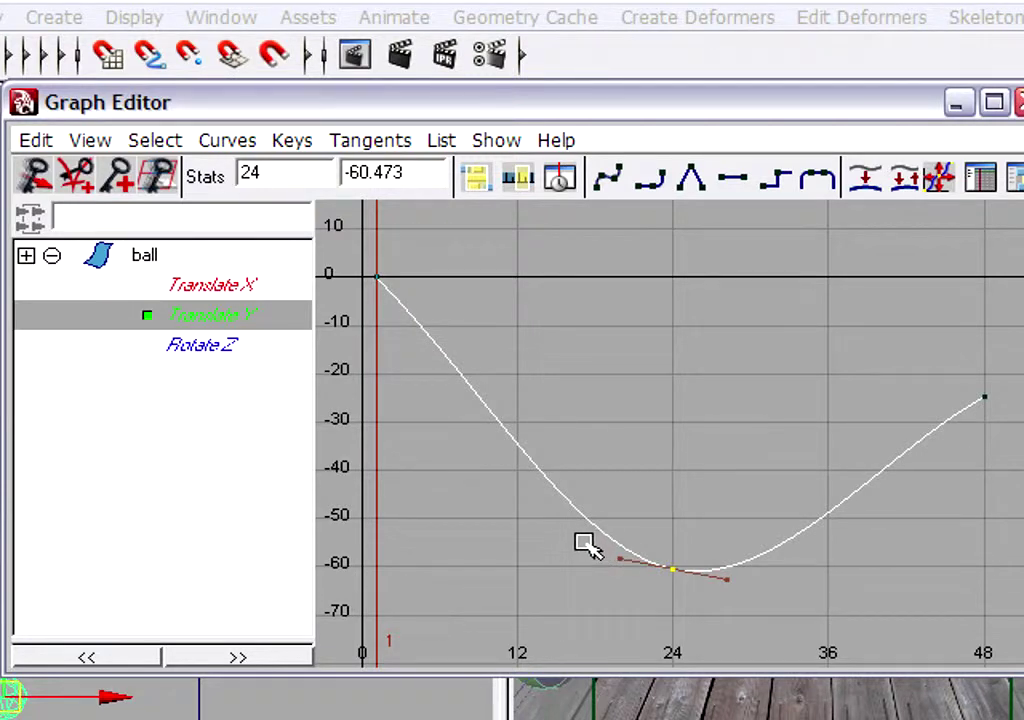
pyautogui.moveTo(579, 540); pyautogui.dragTo(652, 585)
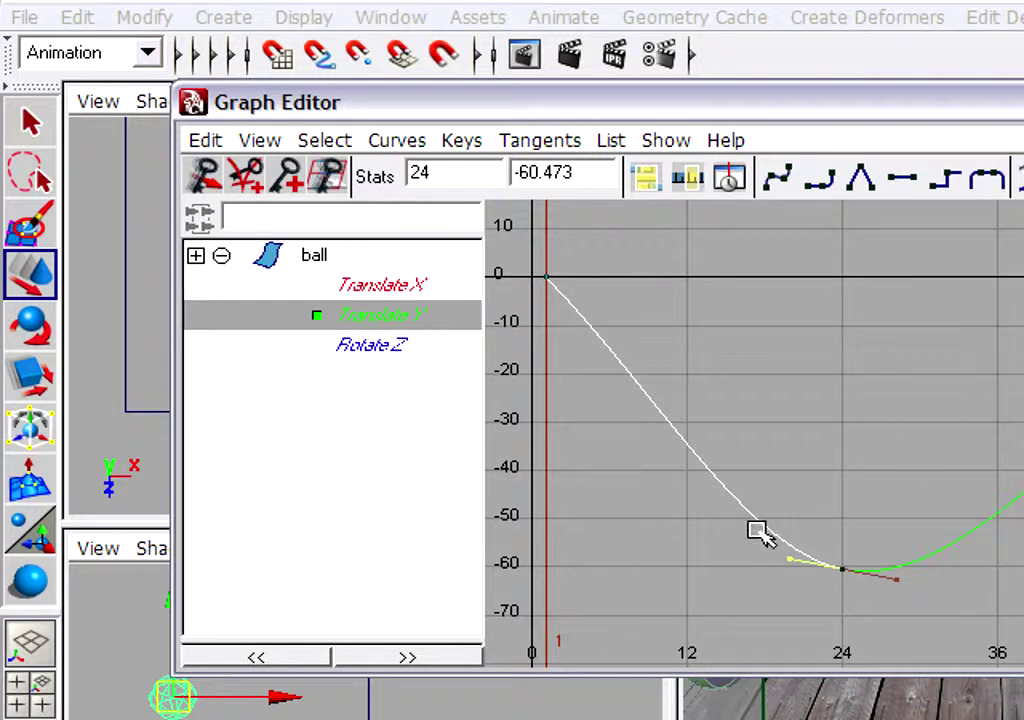
pyautogui.moveTo(741, 528); pyautogui.dragTo(820, 599)
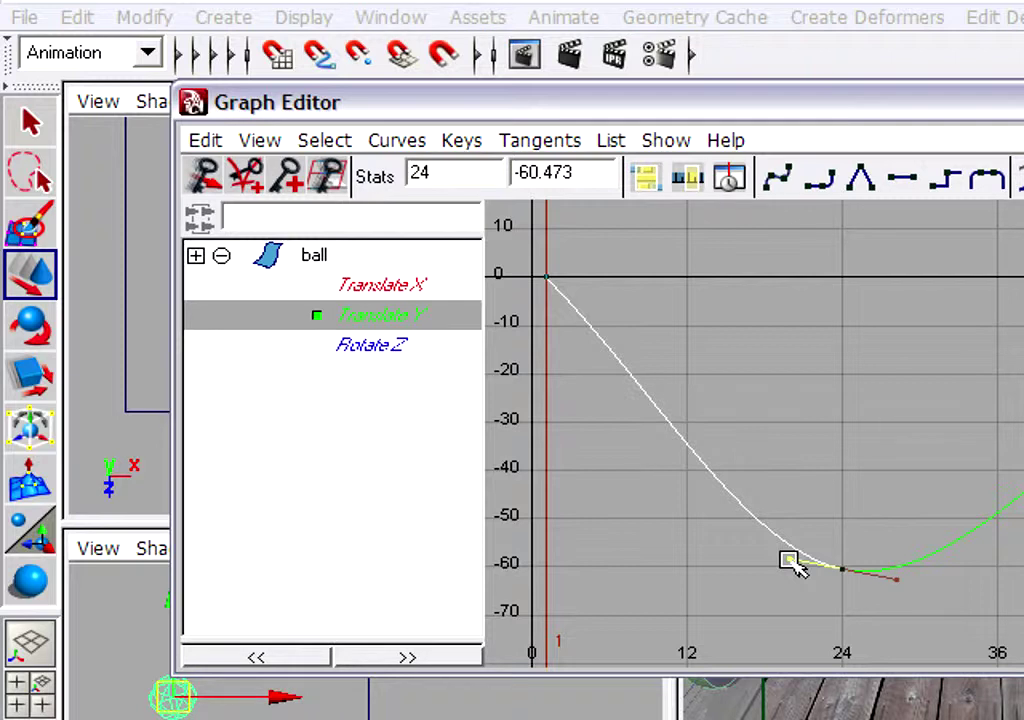
pyautogui.moveTo(788, 561); pyautogui.dragTo(806, 532)
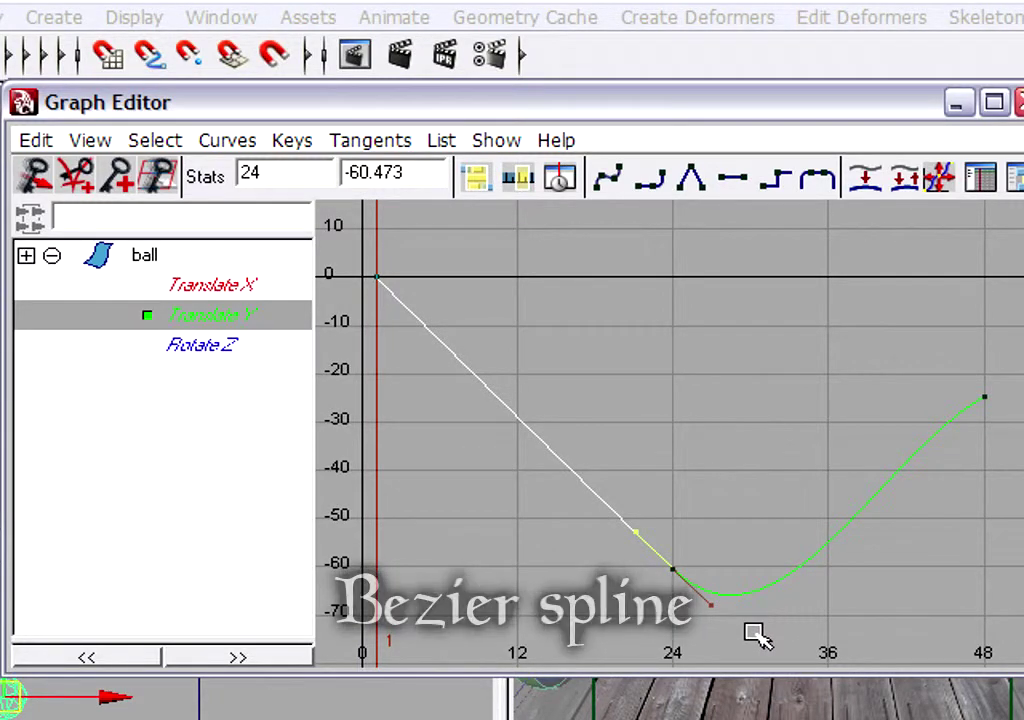
# Step: Rotate the frame-24 key's outgoing tangent to level the curve bottom at -60.473
pyautogui.moveTo(752, 632); pyautogui.dragTo(698, 602)
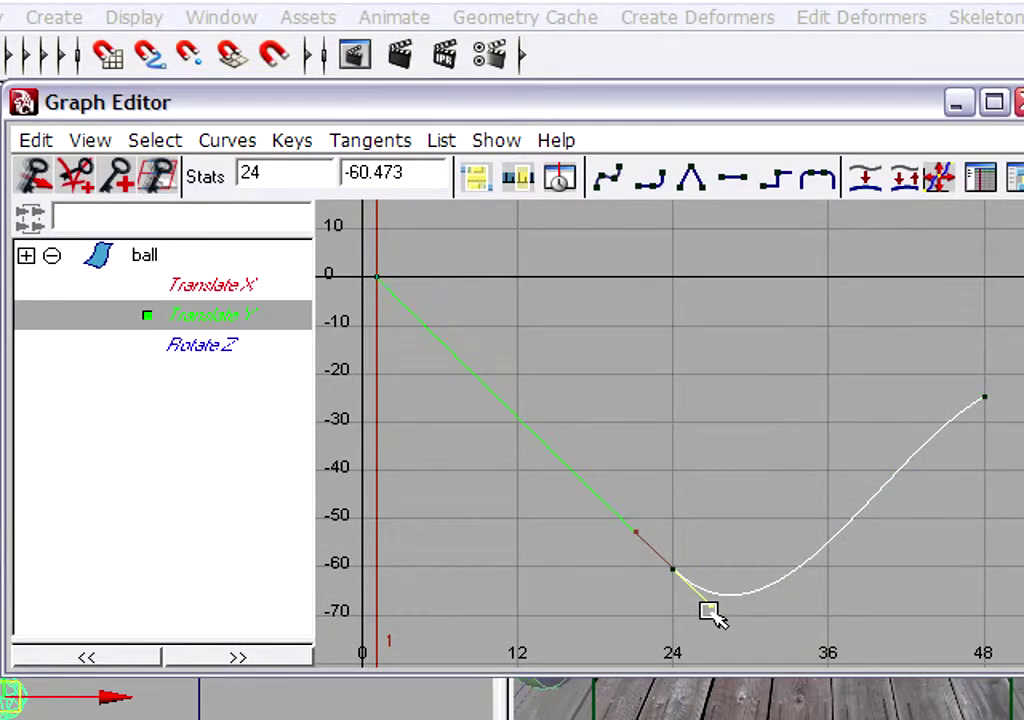
pyautogui.moveTo(715, 599); pyautogui.dragTo(841, 574, button='middle')
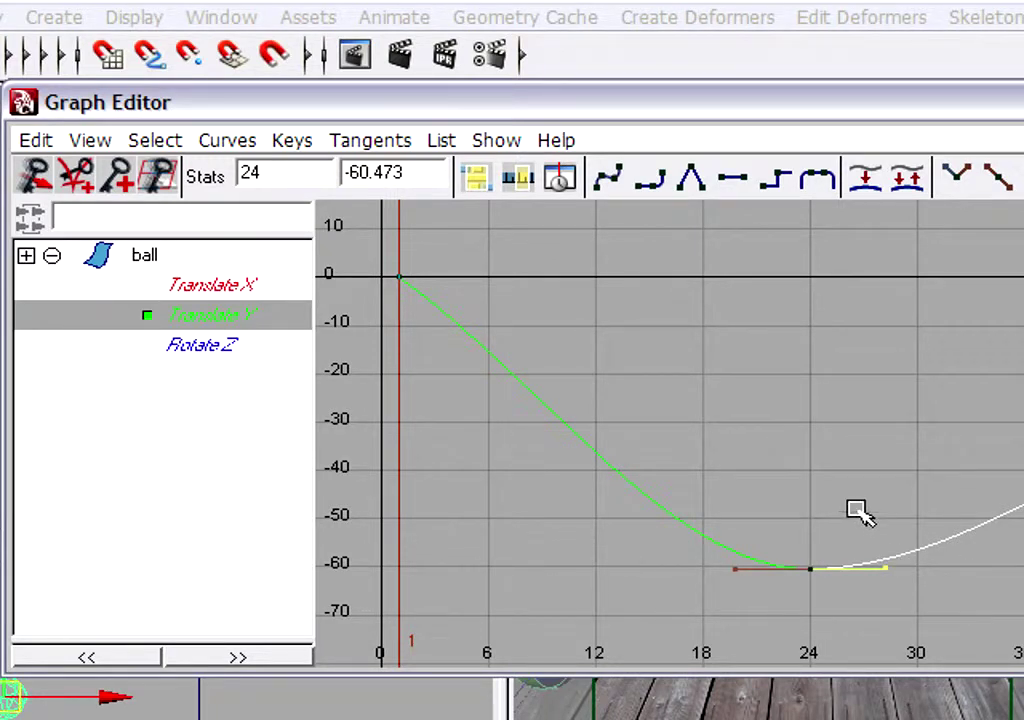
pyautogui.moveTo(766, 532); pyautogui.dragTo(843, 590)
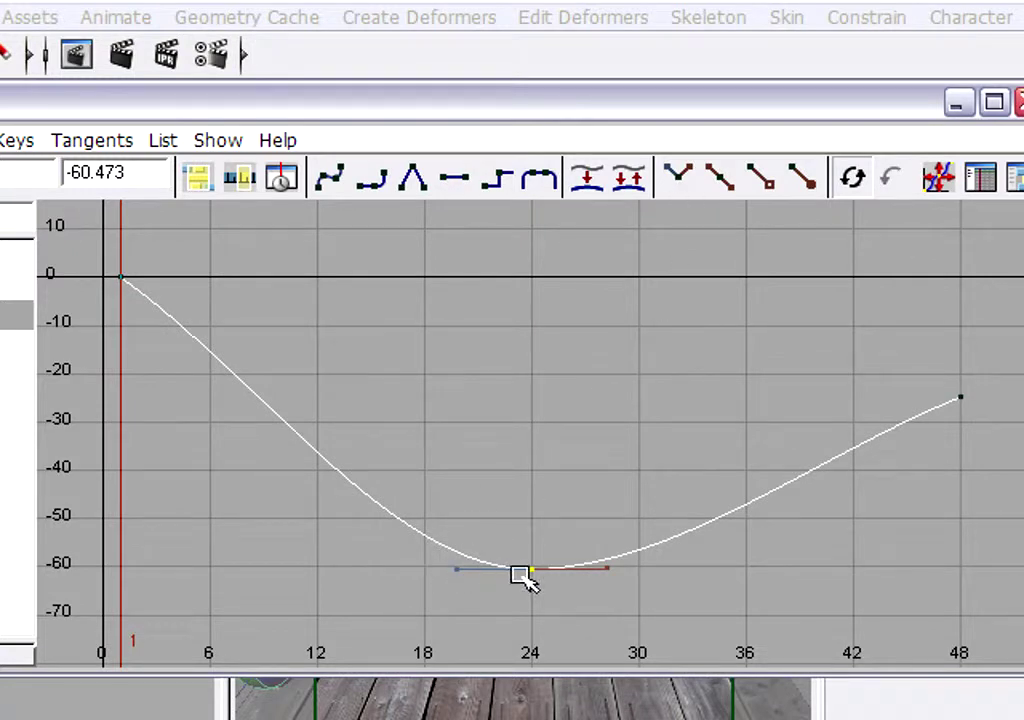
# Step: Pull both frame-24 tangent handles upward into a sharp V contact
pyautogui.moveTo(411, 516); pyautogui.dragTo(485, 613)
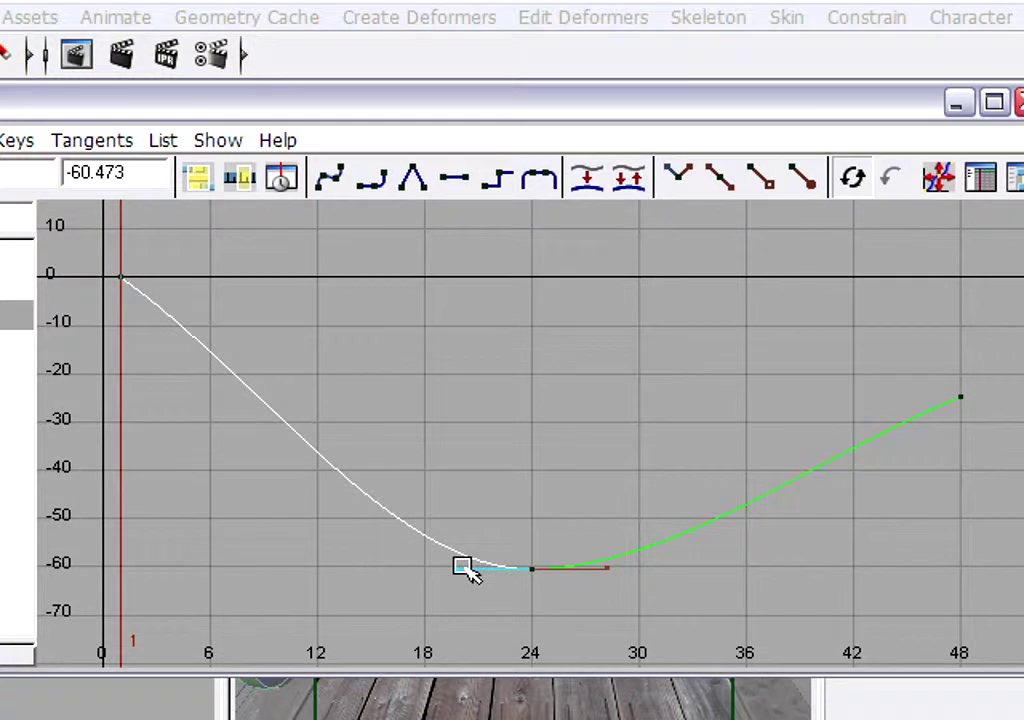
pyautogui.moveTo(457, 570); pyautogui.dragTo(487, 423, button='middle')
pyautogui.moveTo(591, 550); pyautogui.dragTo(634, 592)
pyautogui.moveTo(610, 570); pyautogui.dragTo(580, 423, button='middle')
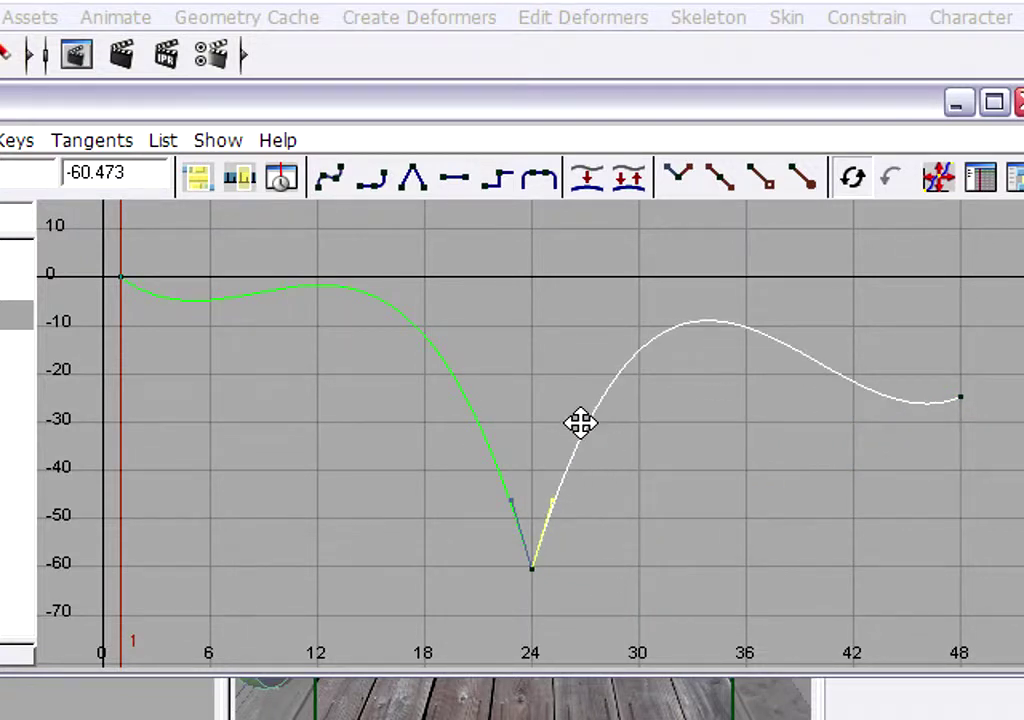
# Step: Raise the frame-0 outgoing and frame-48 incoming tangents so the curve arcs up
pyautogui.moveTo(110, 240); pyautogui.dragTo(229, 366)
pyautogui.click(176, 322)
pyautogui.moveTo(183, 327); pyautogui.dragTo(263, 178, button='middle')
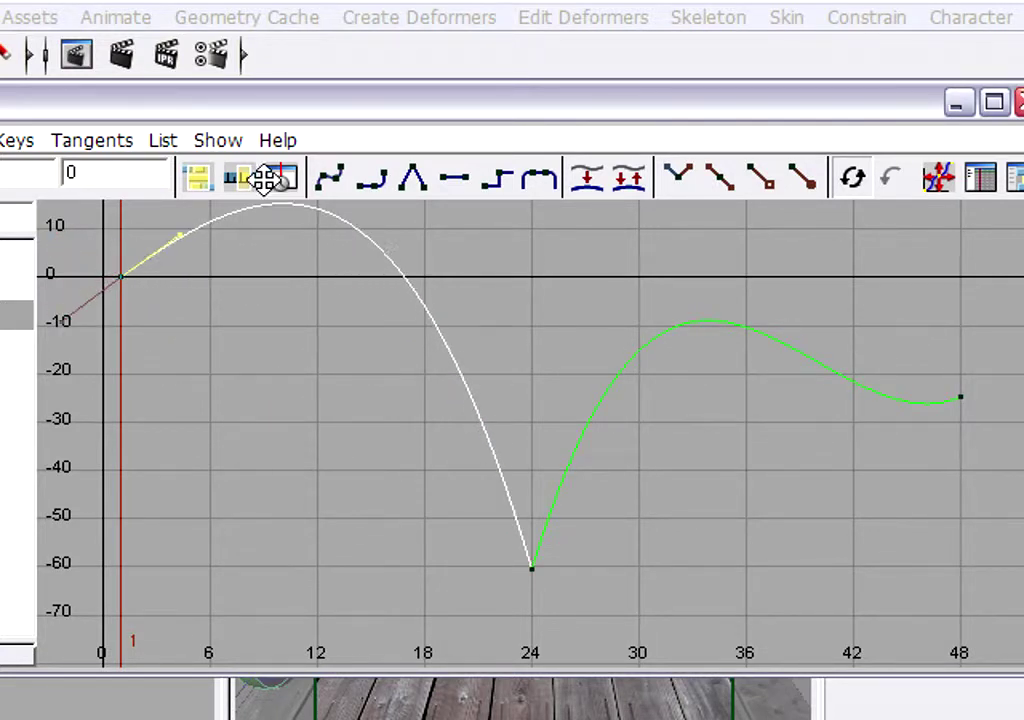
pyautogui.moveTo(944, 359); pyautogui.dragTo(980, 420)
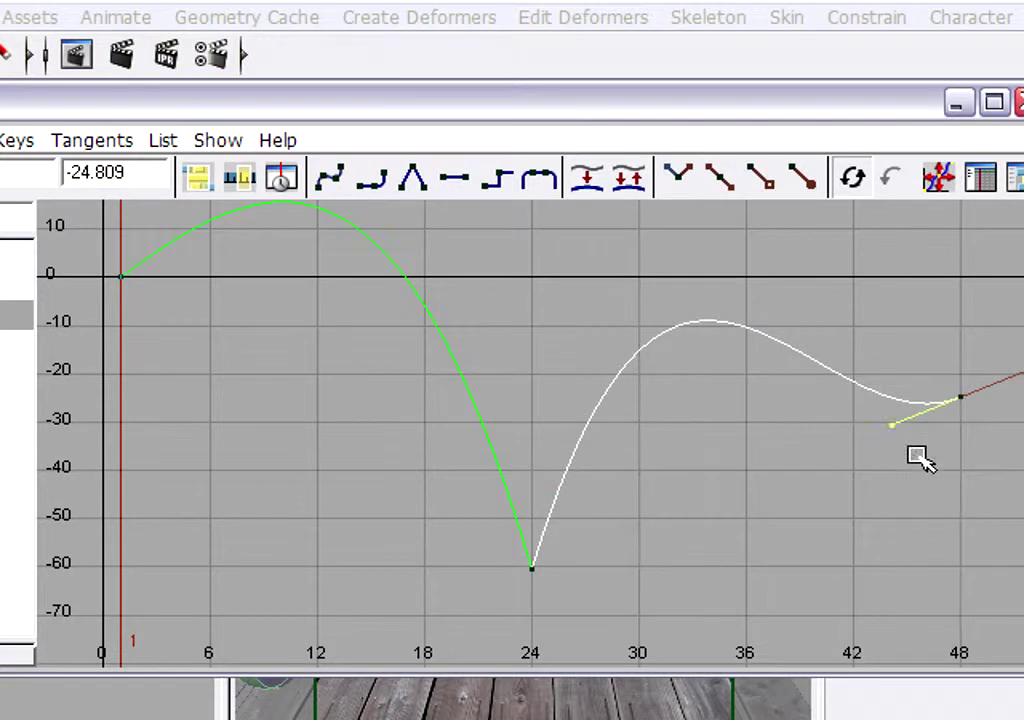
pyautogui.moveTo(898, 432); pyautogui.dragTo(912, 340, button='middle')
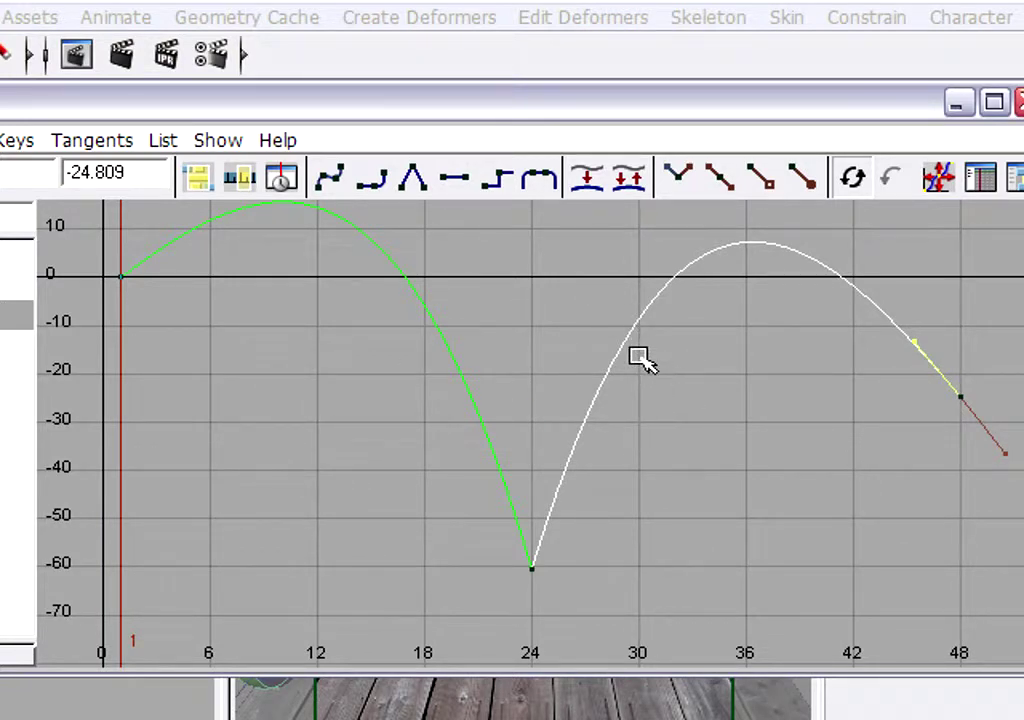
# Step: Steepen the frame-0 tangent so the first arc peaks near 30
pyautogui.keyDown('alt'); pyautogui.moveTo(494, 245); pyautogui.dragTo(526, 288, button='middle'); pyautogui.keyUp('alt')
pyautogui.moveTo(730, 375)
pyautogui.keyDown('alt'); pyautogui.mouseDown(button='right')
pyautogui.moveTo(611, 392)
pyautogui.moveTo(768, 370)
pyautogui.moveTo(665, 384)
pyautogui.moveTo(736, 377)
pyautogui.moveTo(713, 373)
pyautogui.mouseUp(button='right'); pyautogui.keyUp('alt')
pyautogui.moveTo(212, 330); pyautogui.dragTo(316, 404)
pyautogui.moveTo(356, 333); pyautogui.dragTo(370, 328)
pyautogui.moveTo(326, 308); pyautogui.dragTo(328, 252, button='middle')
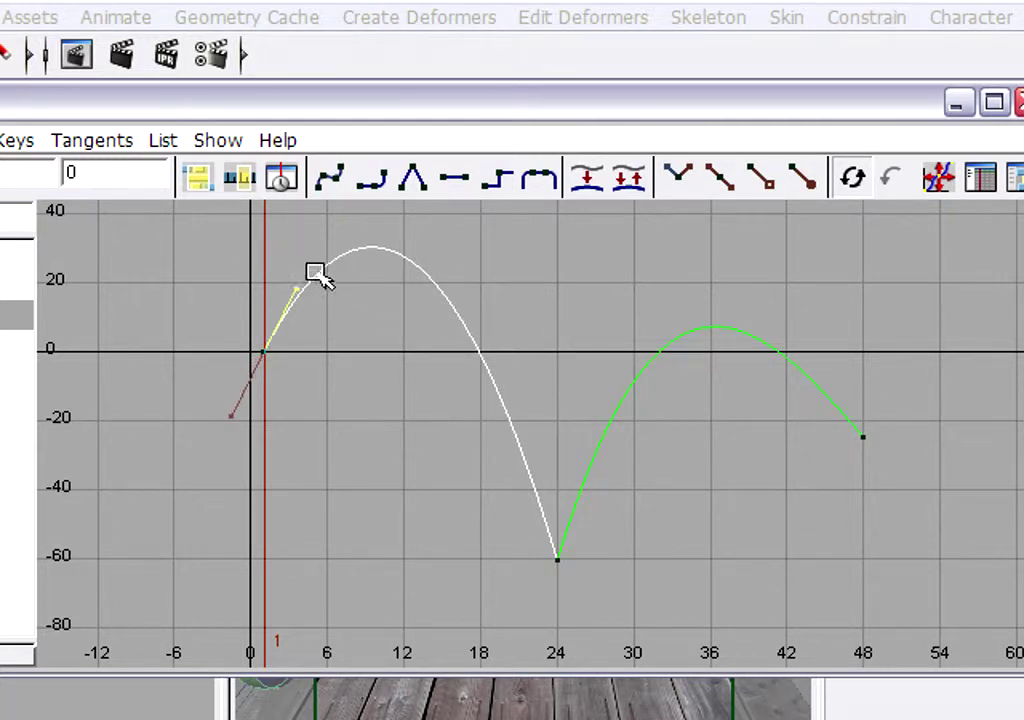
pyautogui.moveTo(302, 290)
pyautogui.mouseDown(button='middle')
pyautogui.moveTo(322, 318)
pyautogui.moveTo(305, 280)
pyautogui.mouseUp(button='middle')
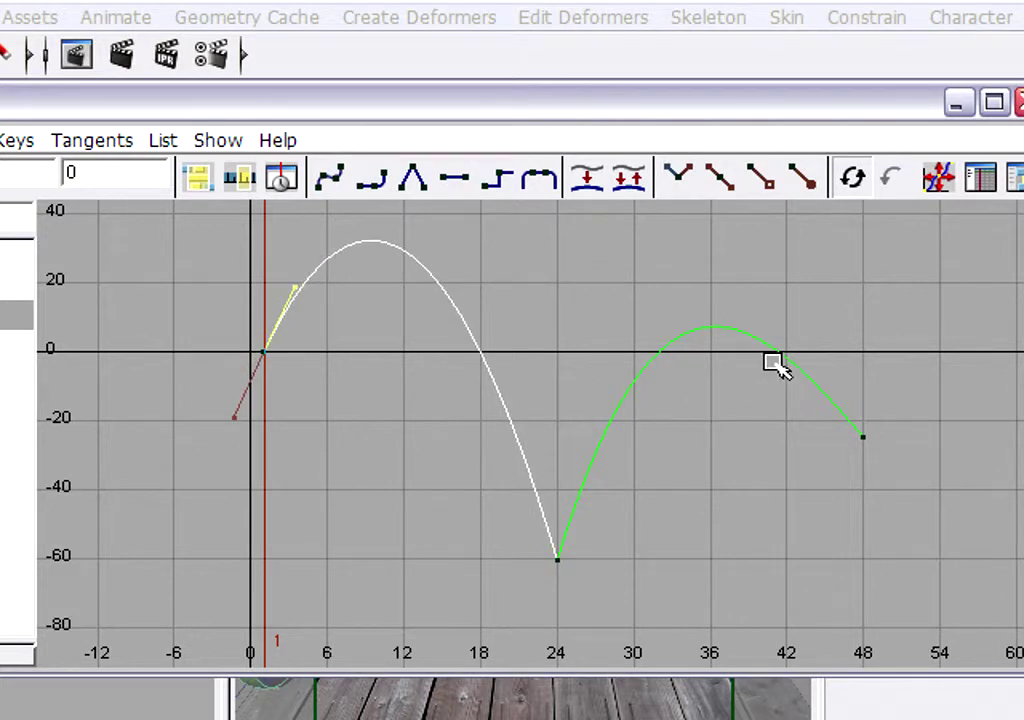
# Step: Raise the frame-48 incoming tangent so the second arc peaks near 18
pyautogui.moveTo(880, 455); pyautogui.dragTo(786, 411)
pyautogui.moveTo(750, 345); pyautogui.dragTo(816, 382)
pyautogui.moveTo(816, 382); pyautogui.dragTo(822, 362, button='middle')
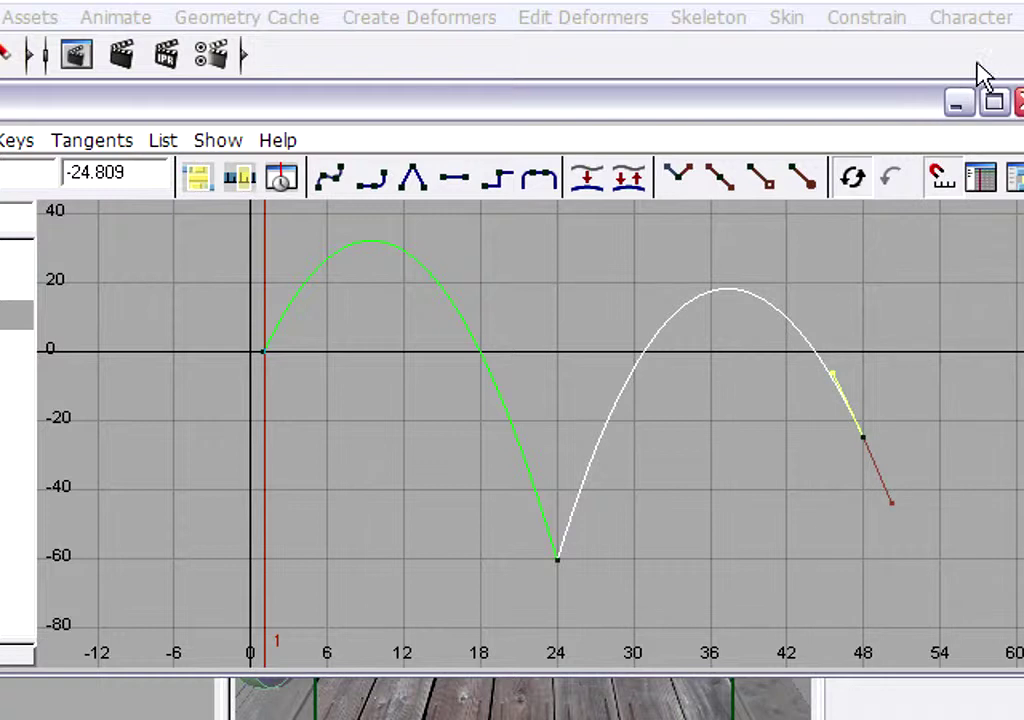
# Step: Minimise the Graph Editor, deselect the ball and play the bounce twice
pyautogui.click(959, 104)
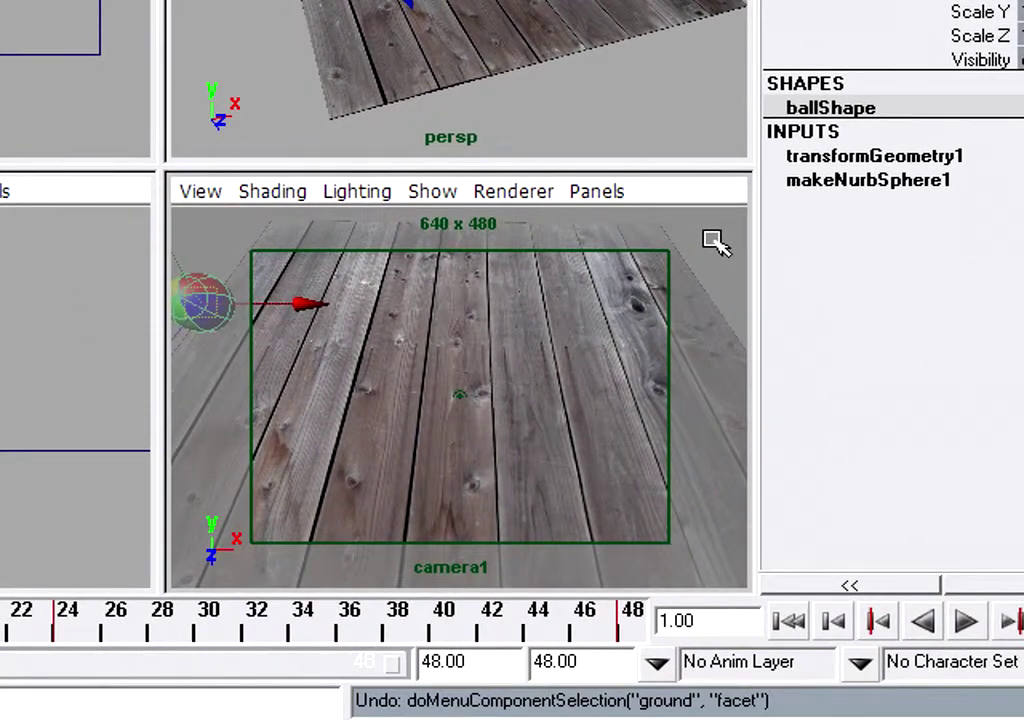
pyautogui.click(705, 242)
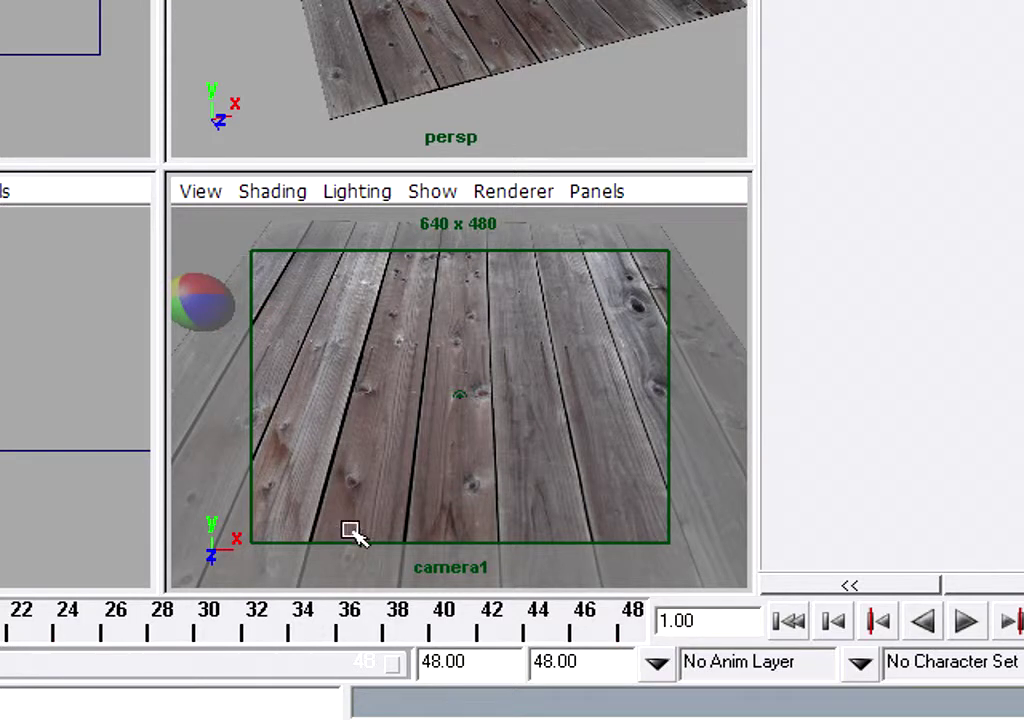
pyautogui.click(968, 621)
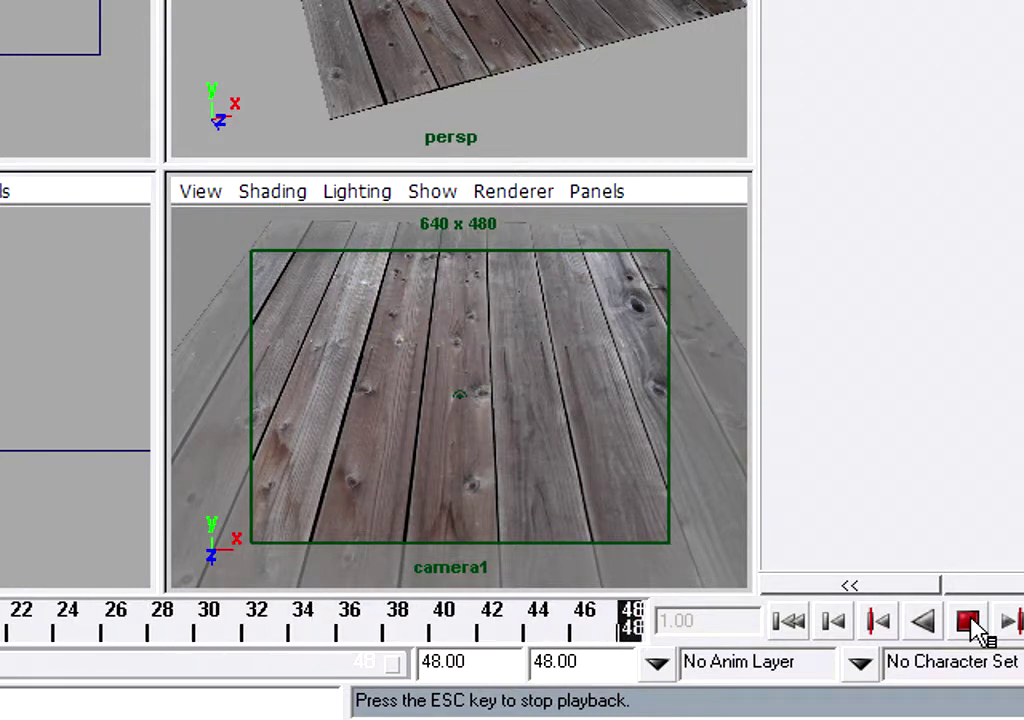
pyautogui.click(969, 622)
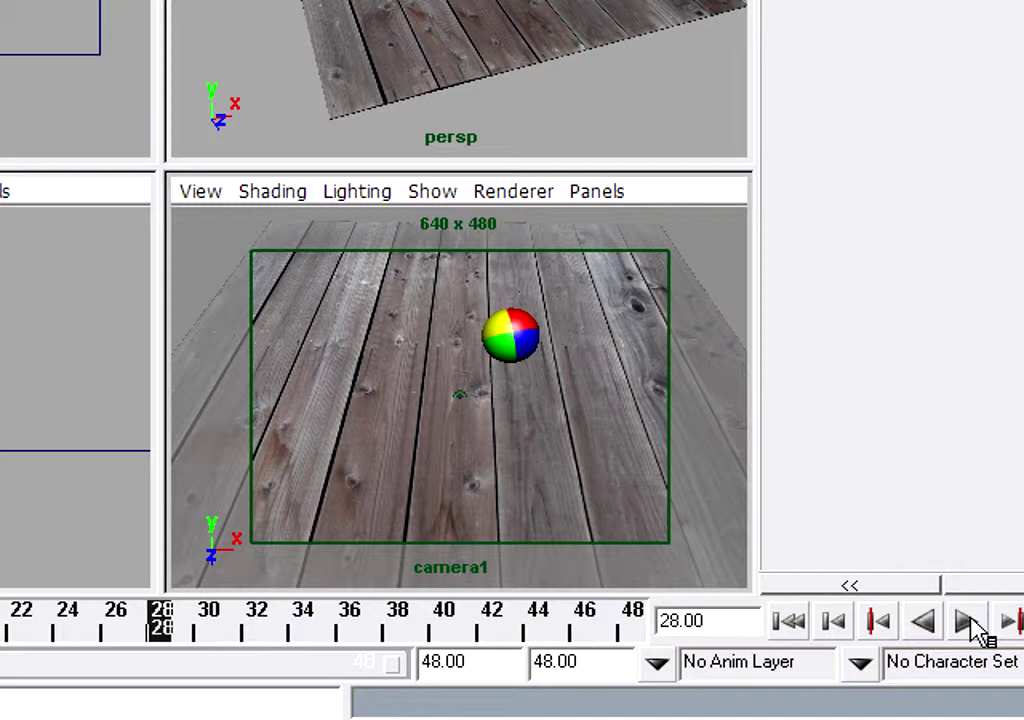
pyautogui.hotkey('alt', 'v')
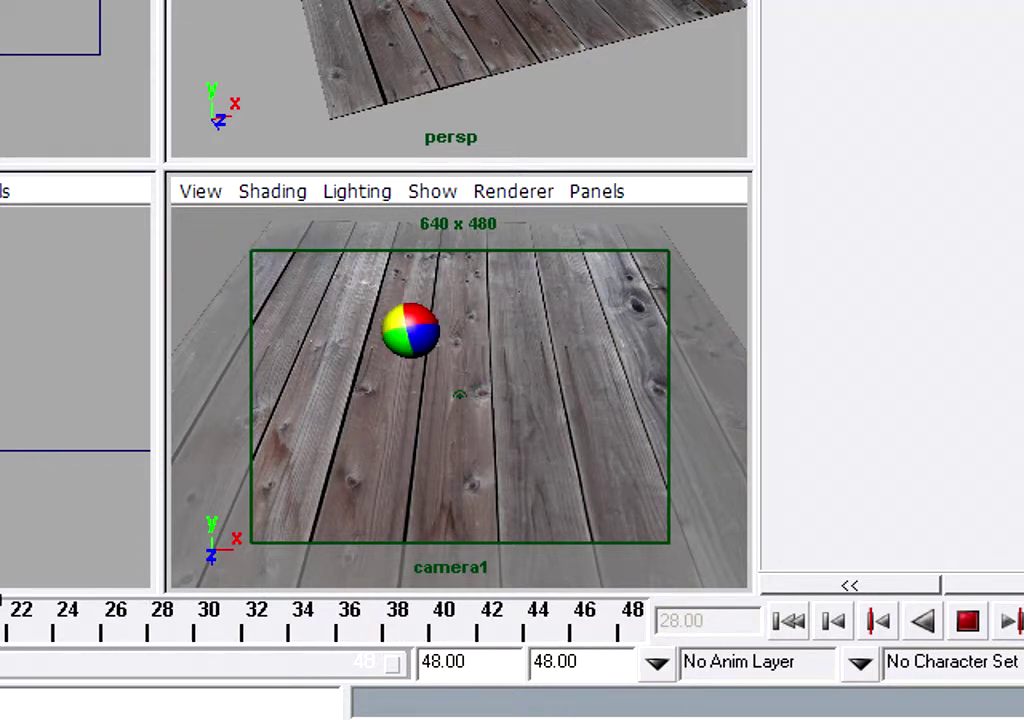
pyautogui.press('Escape')
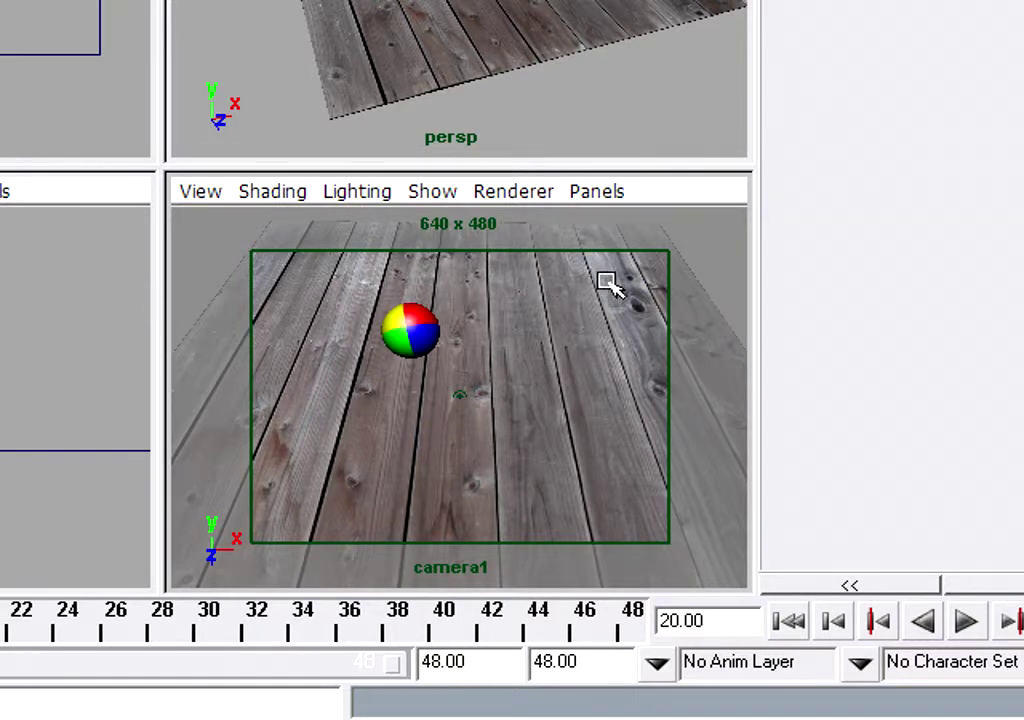
# Step: Track camera1's view of the wooden floor slightly and replay the bounce
pyautogui.keyDown('alt'); pyautogui.moveTo(617, 293); pyautogui.dragTo(565, 300, button='middle'); pyautogui.keyUp('alt')
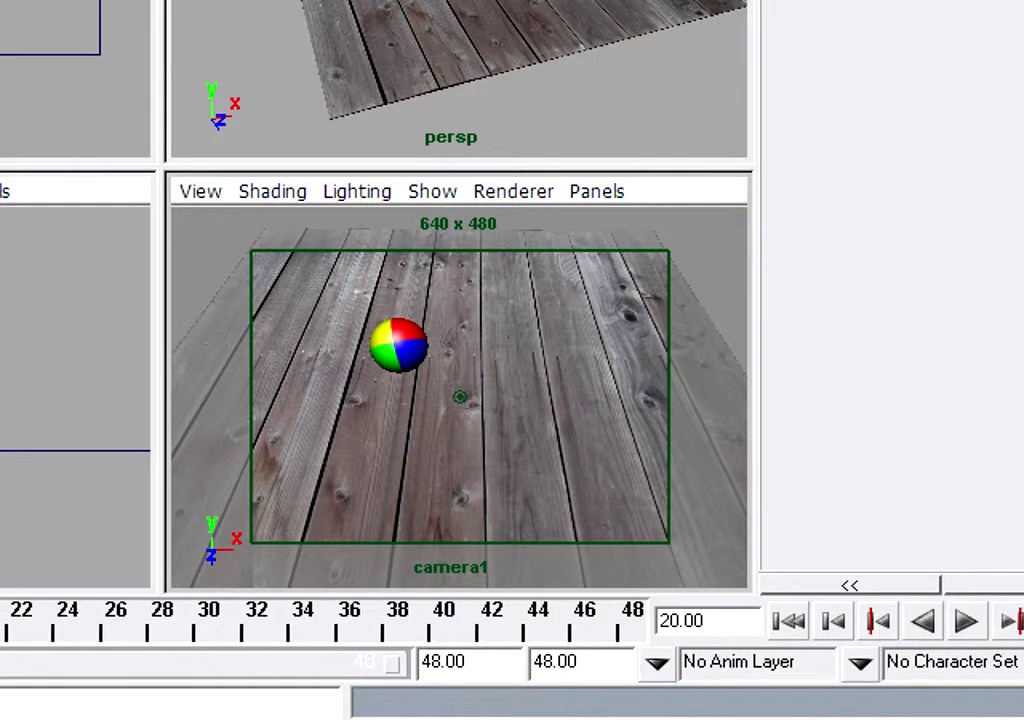
pyautogui.hotkey('alt', 'v')
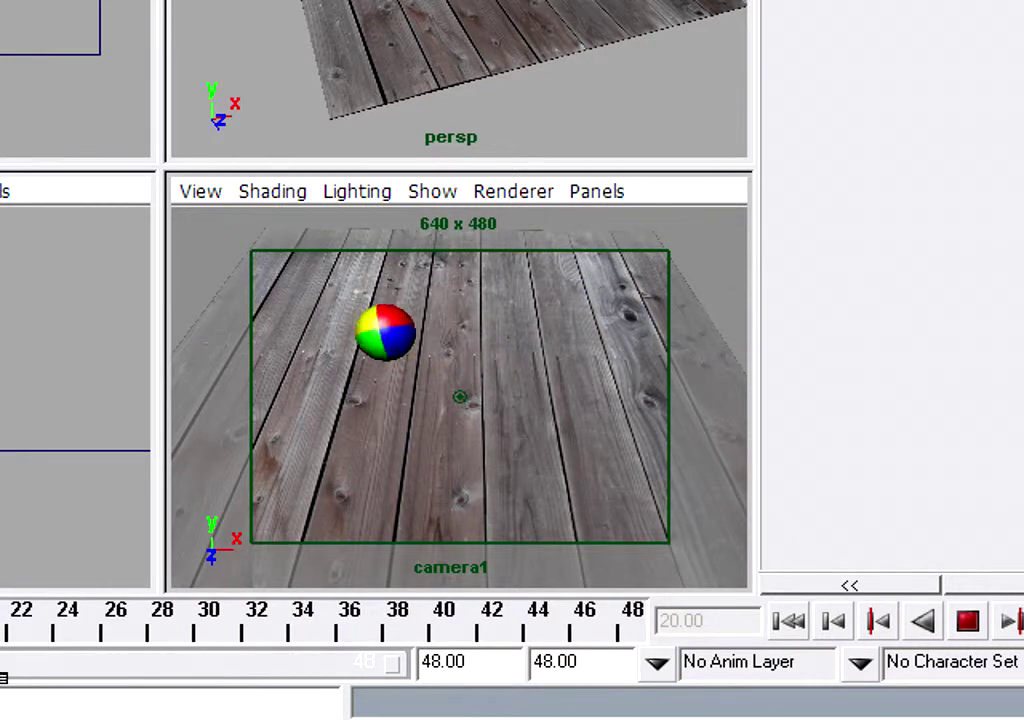
pyautogui.hotkey('alt', 'v')
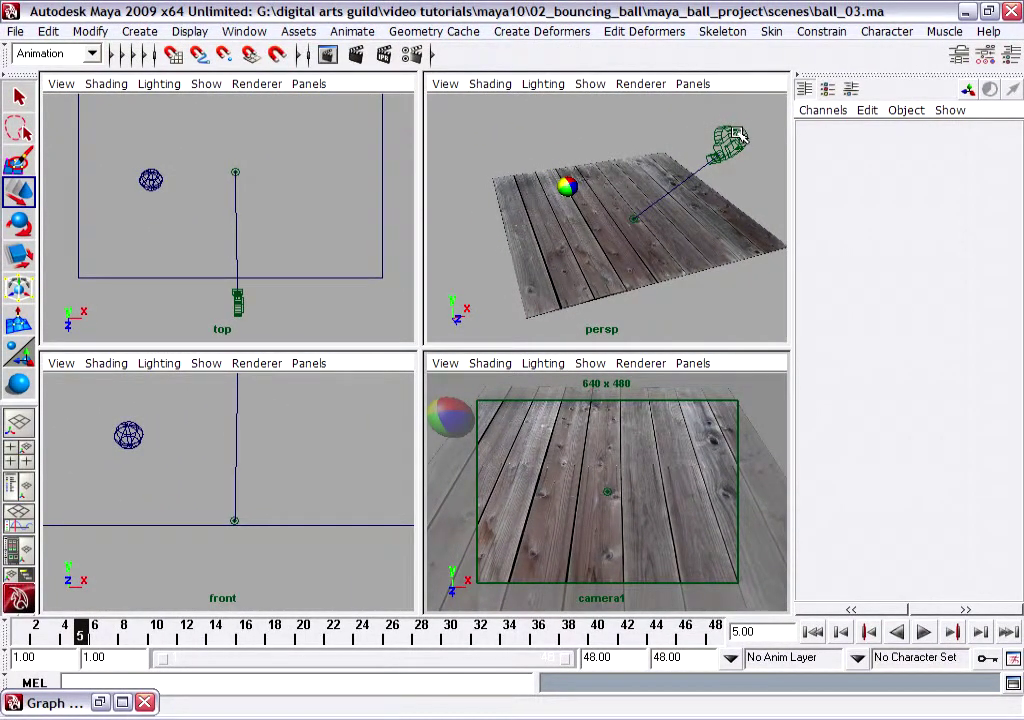
# Step: Lower camera1, move camera1_aim to Z 17.455, and slide the ground to Z -65.696
pyautogui.click(735, 138)
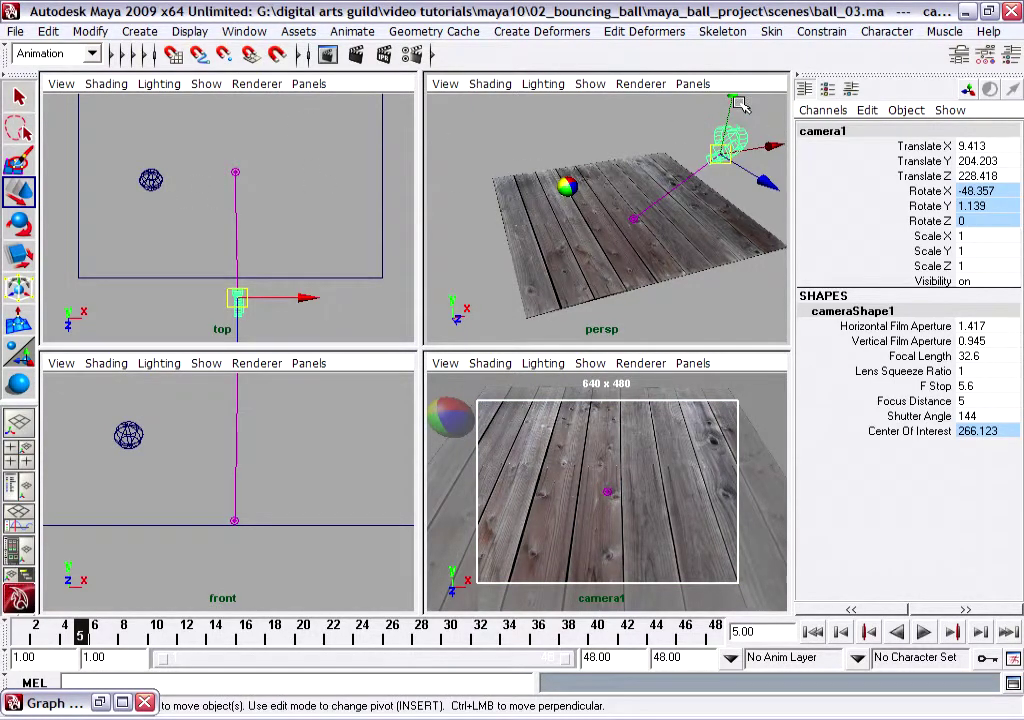
pyautogui.moveTo(740, 103); pyautogui.dragTo(761, 123)
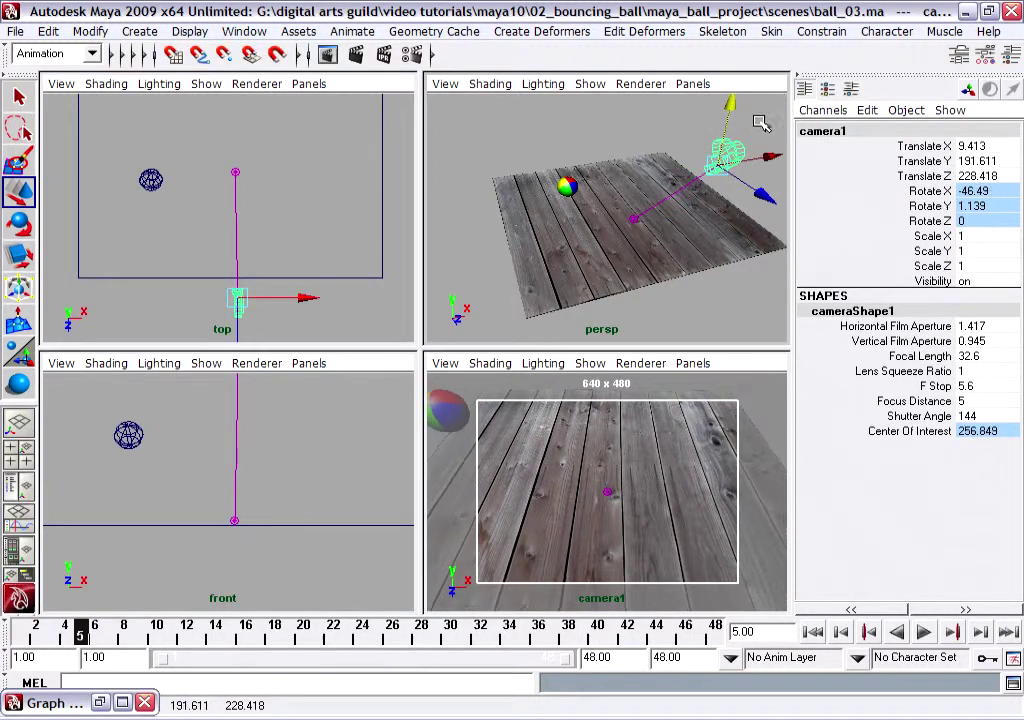
pyautogui.click(230, 169)
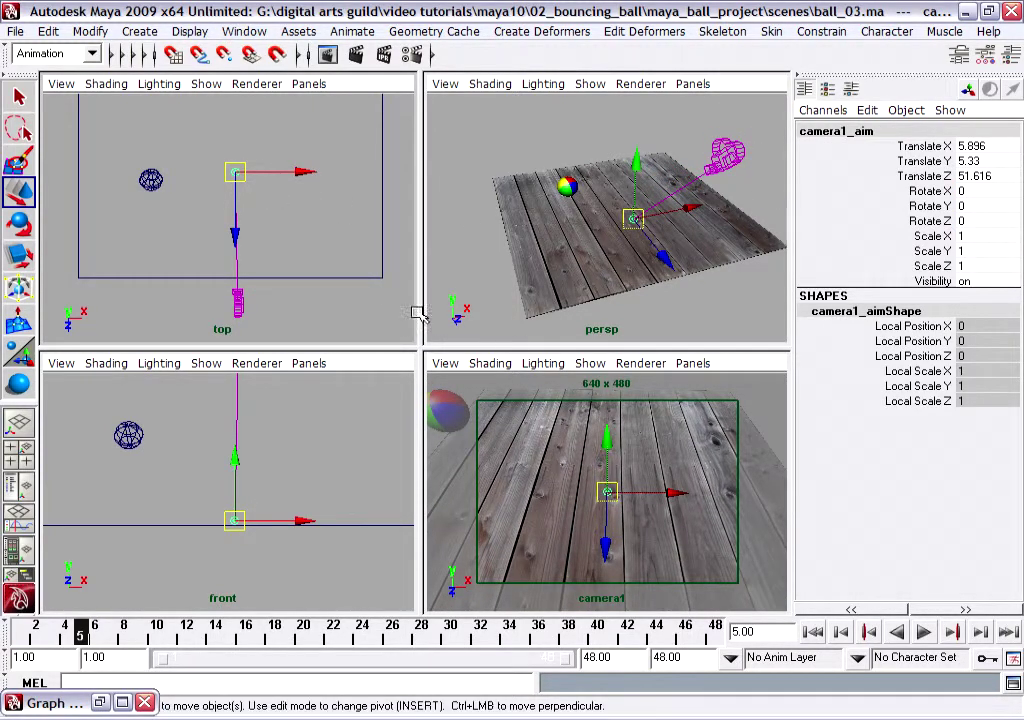
pyautogui.moveTo(236, 243); pyautogui.dragTo(268, 220)
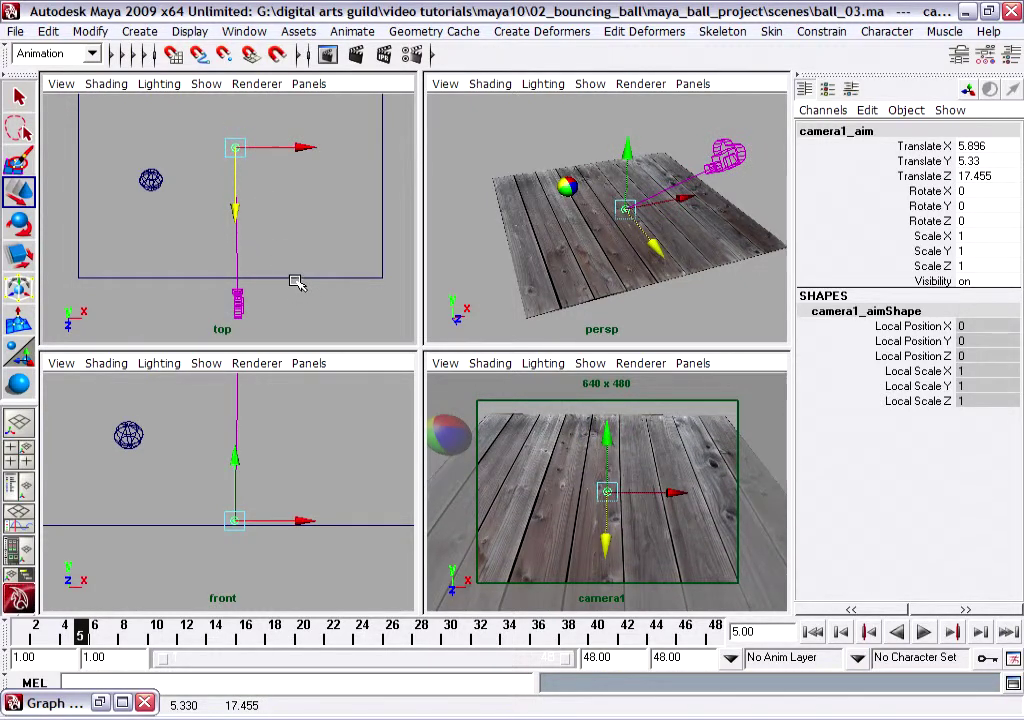
pyautogui.click(297, 283)
pyautogui.moveTo(231, 196); pyautogui.dragTo(242, 149)
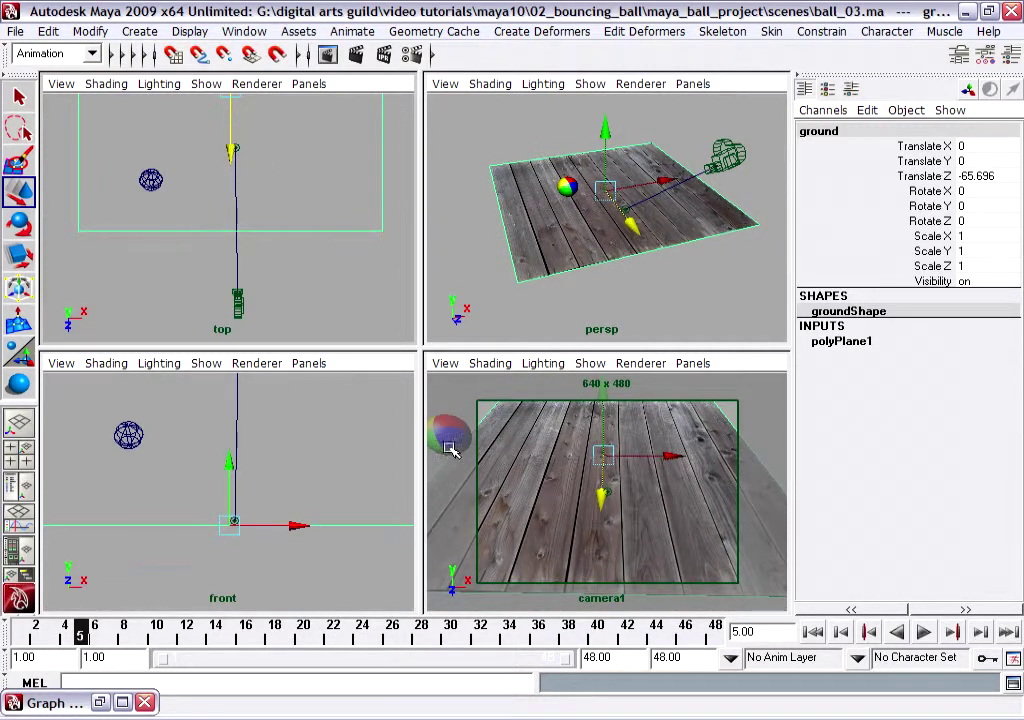
# Step: Set polyPlane1's Width and Height to 450
pyautogui.click(842, 343)
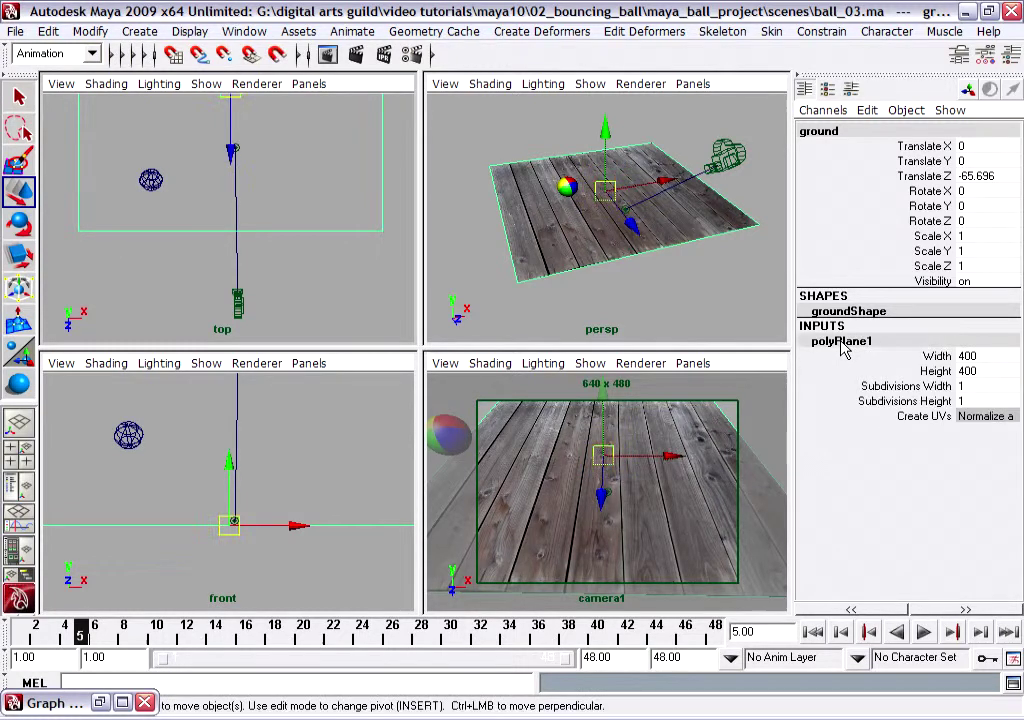
pyautogui.click(975, 370)
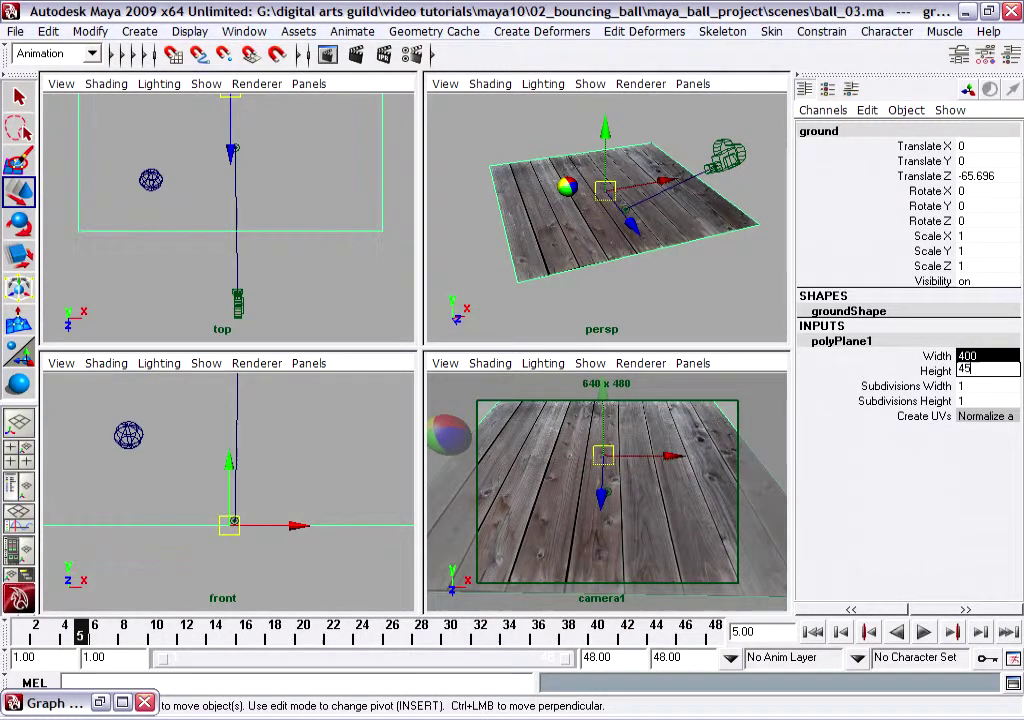
pyautogui.press('Return')
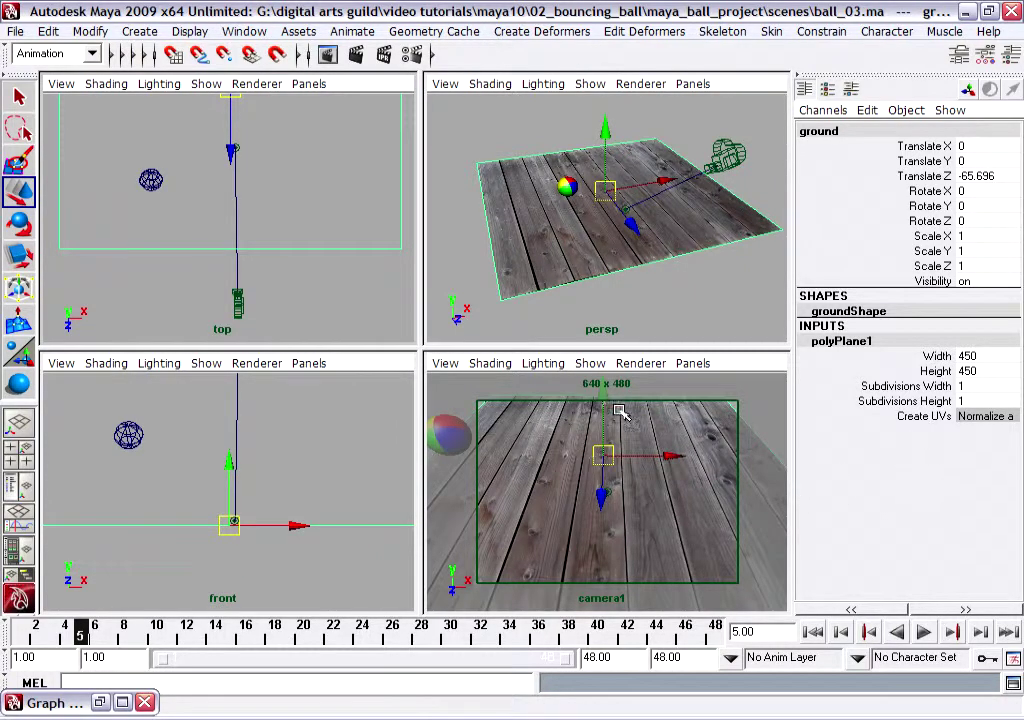
# Step: Replay the bounce from frame 1 in camera1, nudging the camera framing slightly
pyautogui.click(5, 622)
pyautogui.hotkey('alt', 'v')
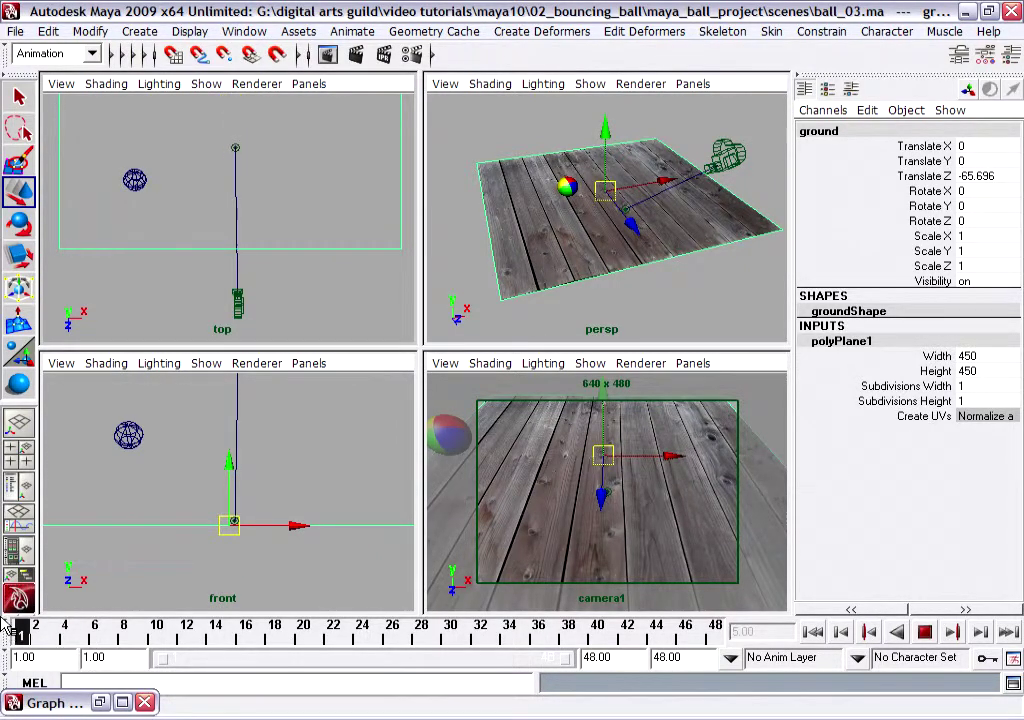
pyautogui.click(15, 630)
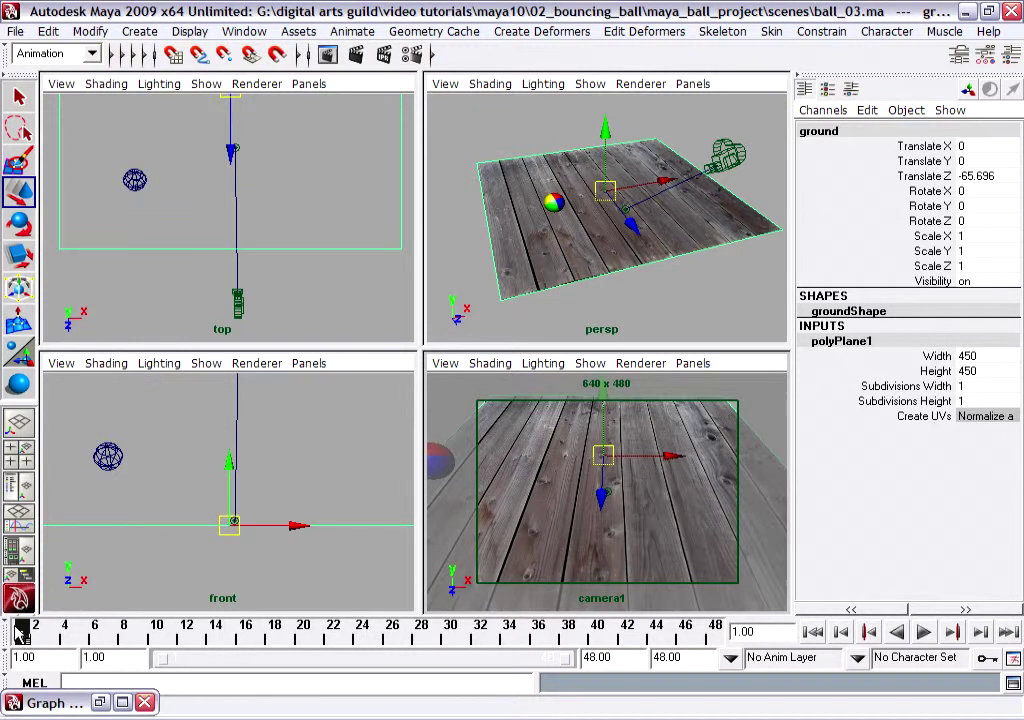
pyautogui.hotkey('alt', 'v')
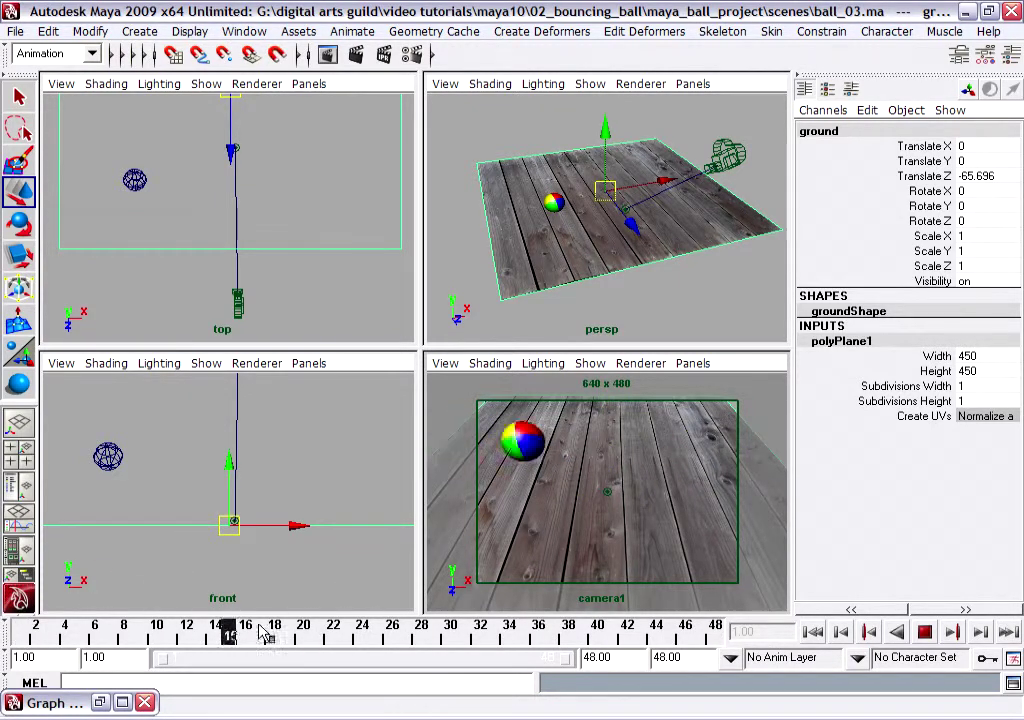
pyautogui.click(18, 630)
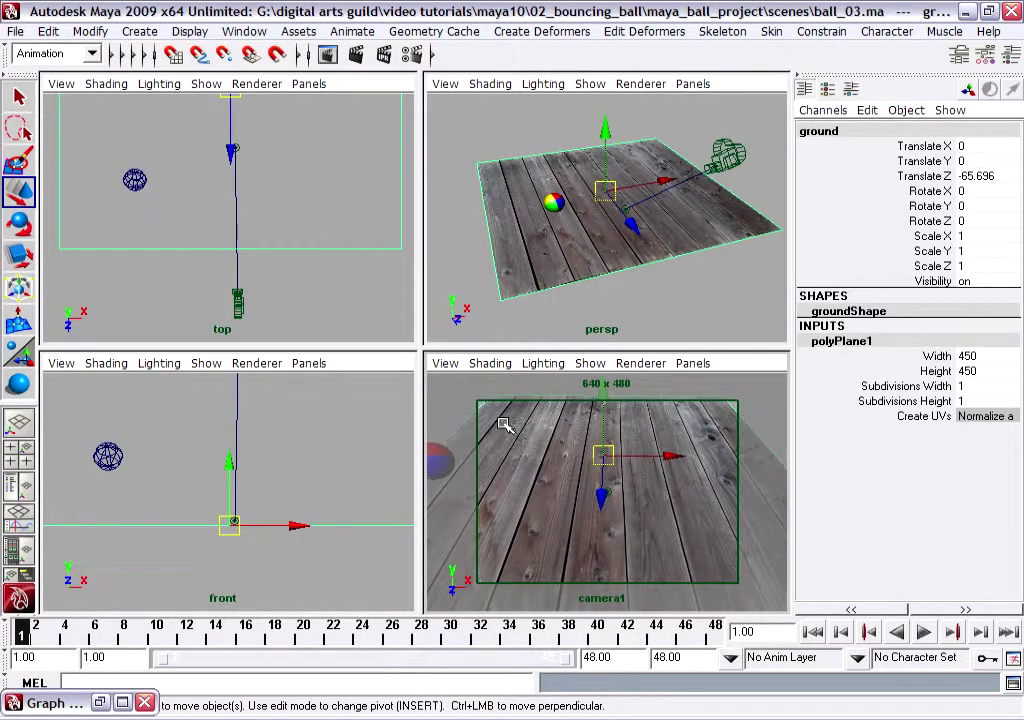
pyautogui.keyDown('alt'); pyautogui.moveTo(649, 505); pyautogui.dragTo(655, 513); pyautogui.keyUp('alt')
pyautogui.hotkey('alt', 'v')
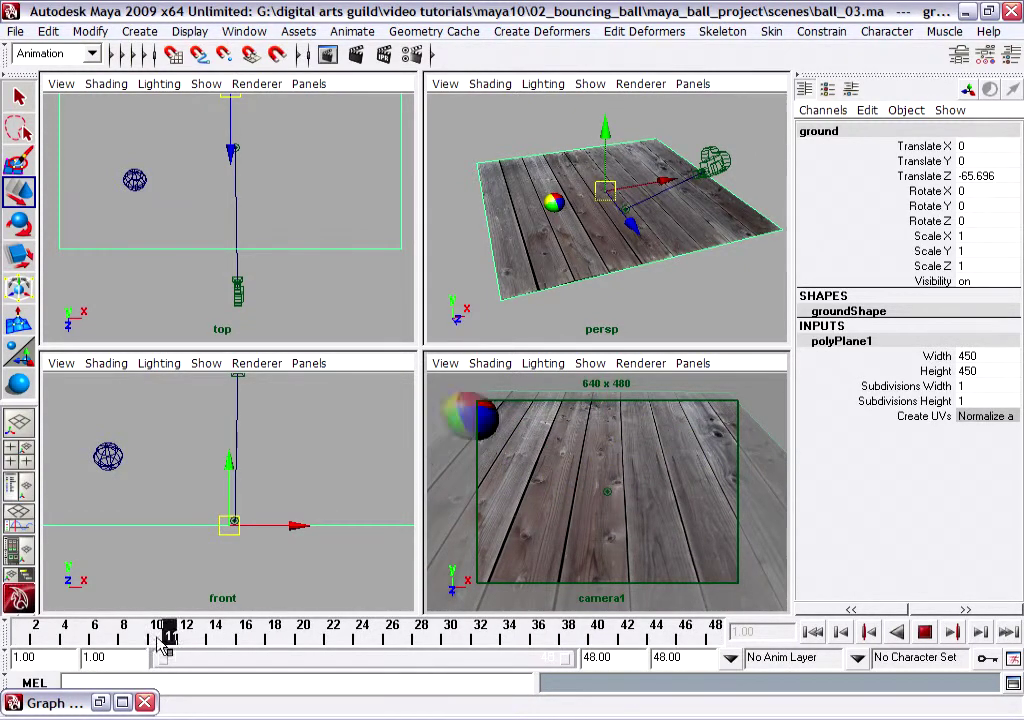
pyautogui.hotkey('alt', 'v')
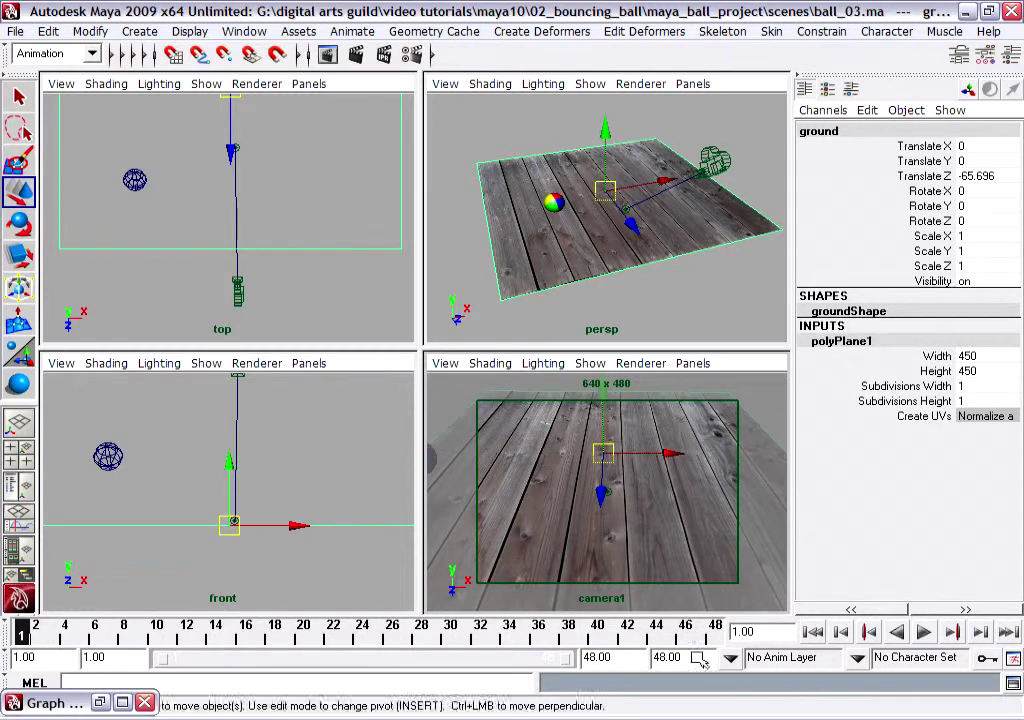
pyautogui.click(15, 31)
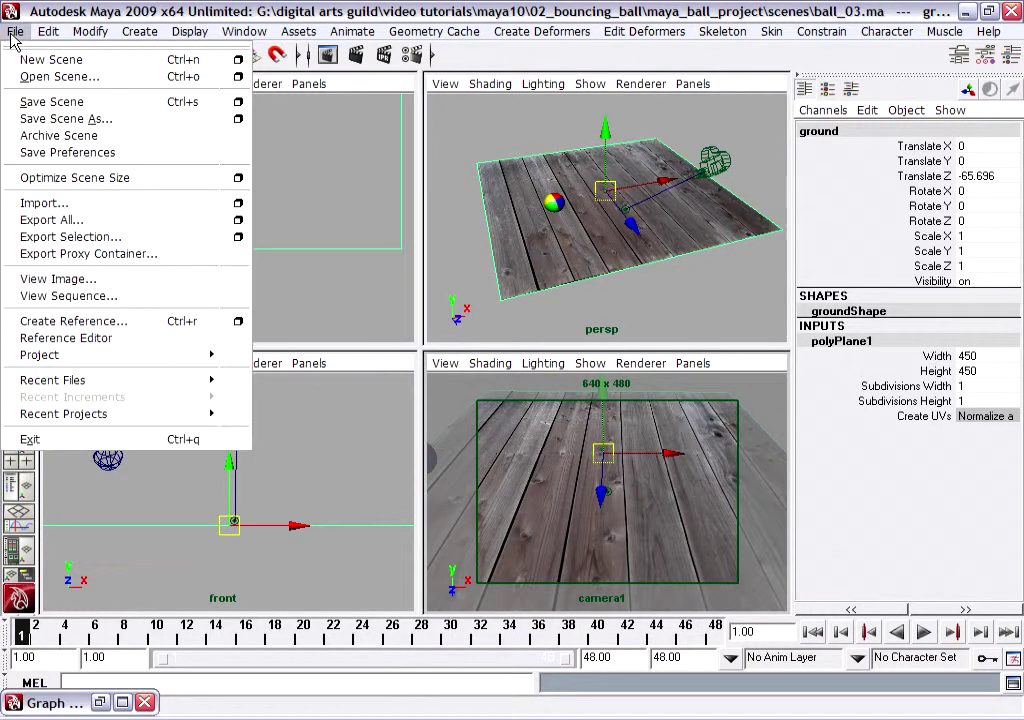
# Step: Save the scene as ball_04.ma, then select the ball and restore the Graph Editor
pyautogui.click(97, 122)
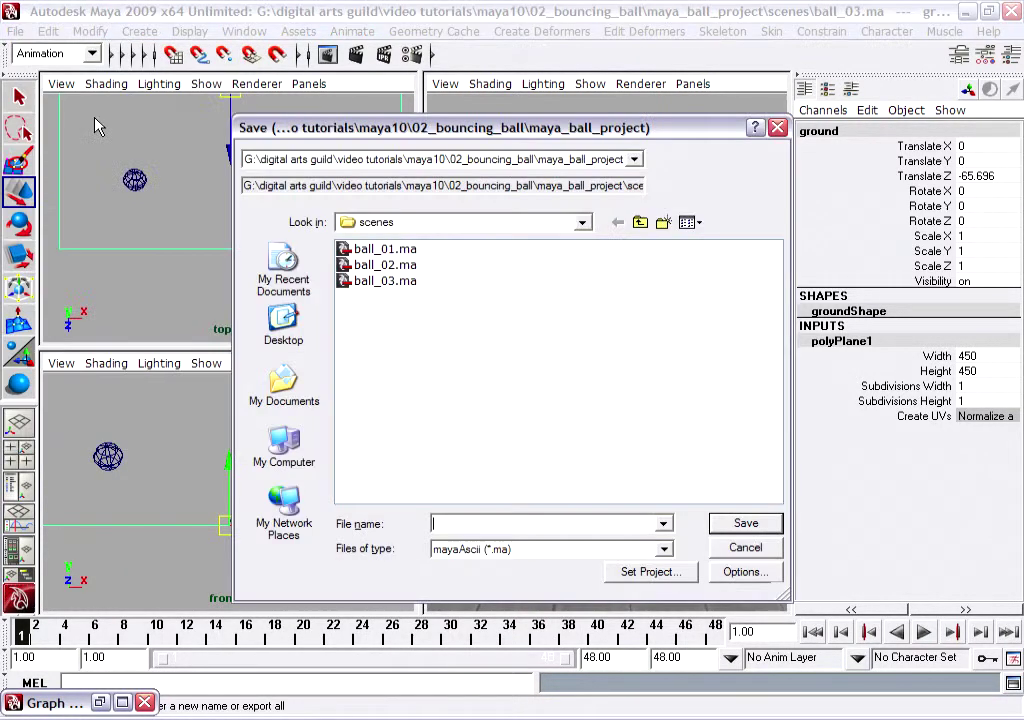
pyautogui.click(398, 283)
pyautogui.click(458, 524)
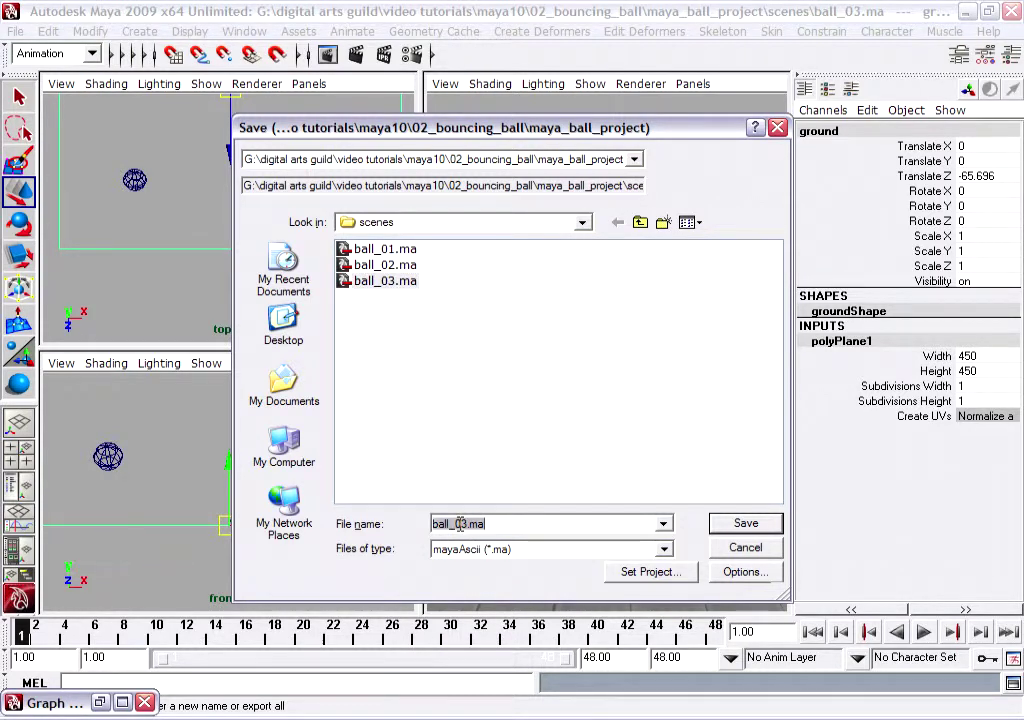
pyautogui.press('Return')
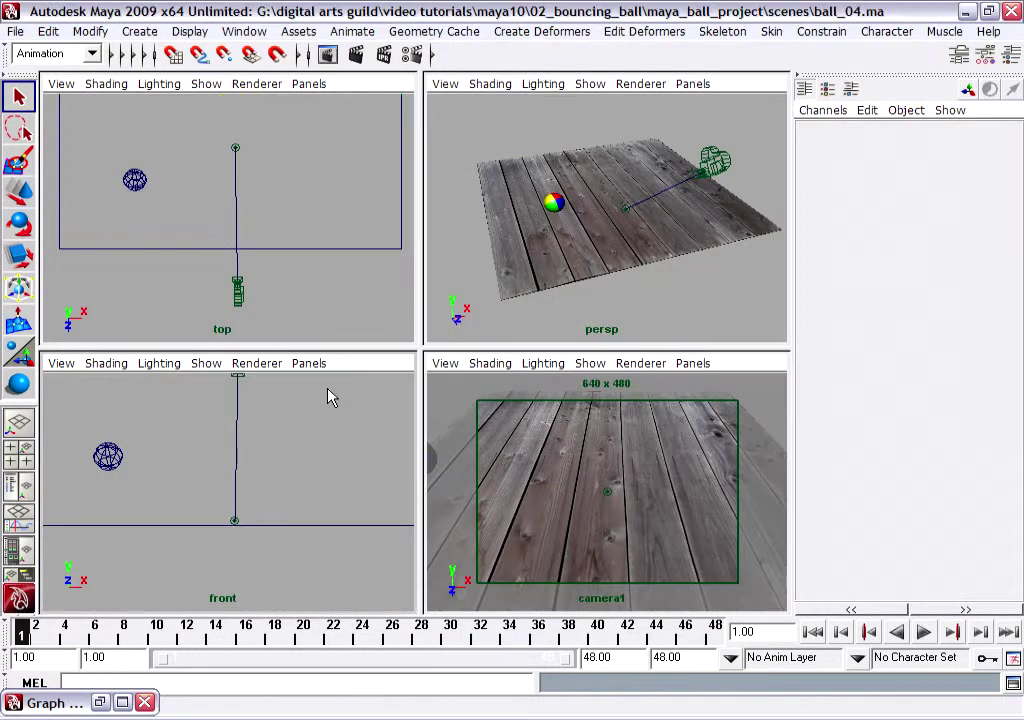
pyautogui.click(109, 457)
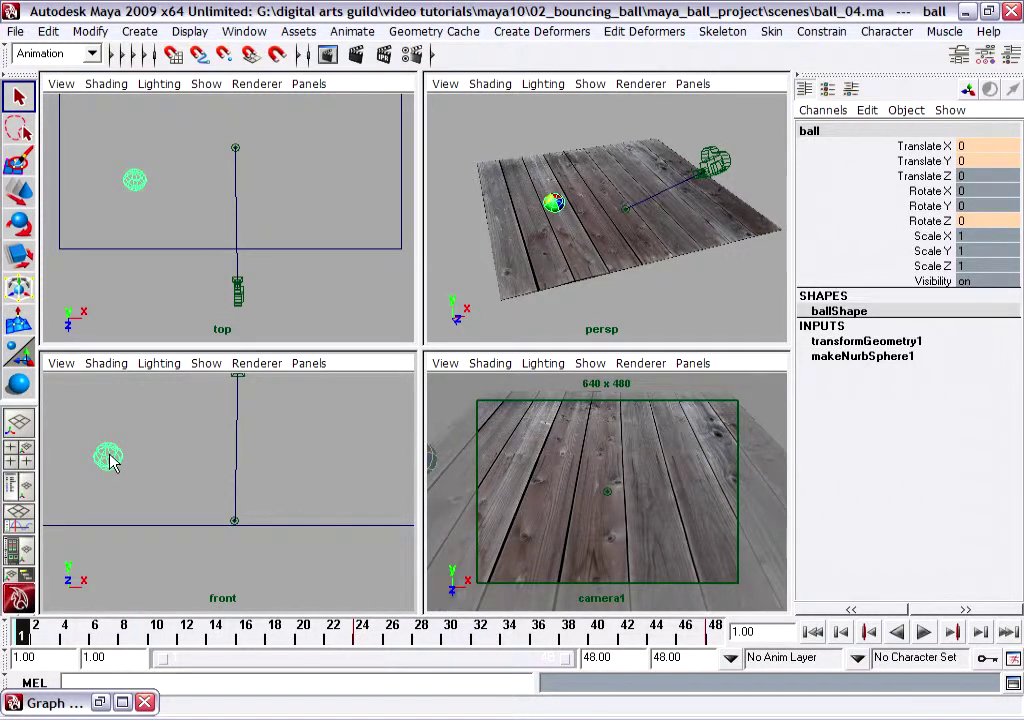
pyautogui.click(100, 703)
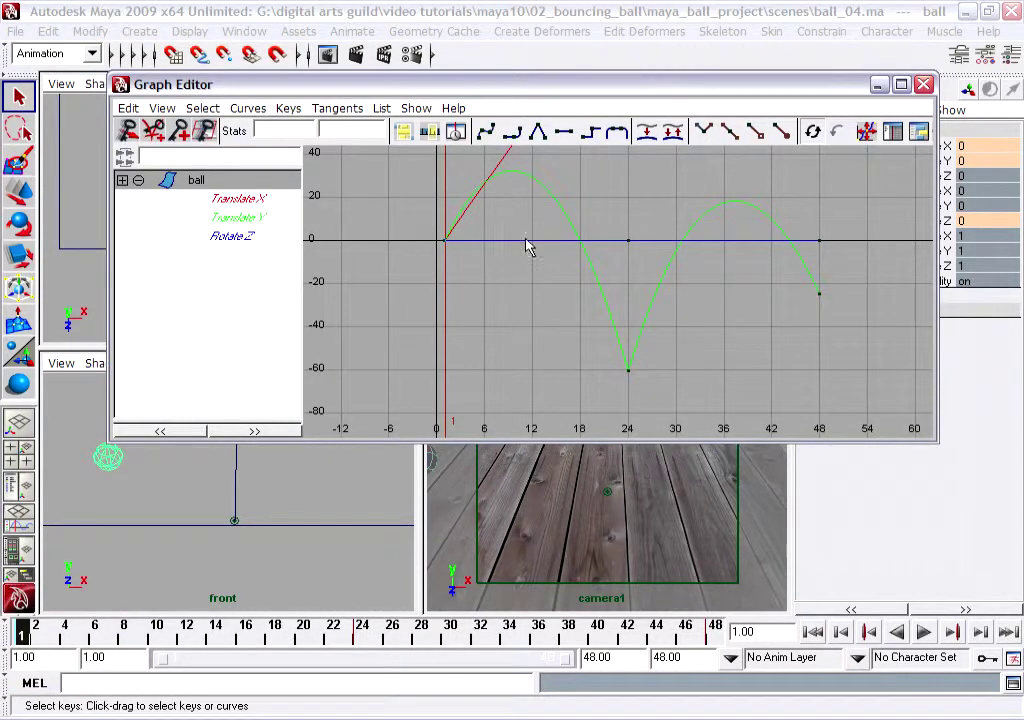
# Step: Delete the frame-24 key on Translate X, leaving a straight ramp from 0 to about 300
pyautogui.click(240, 204)
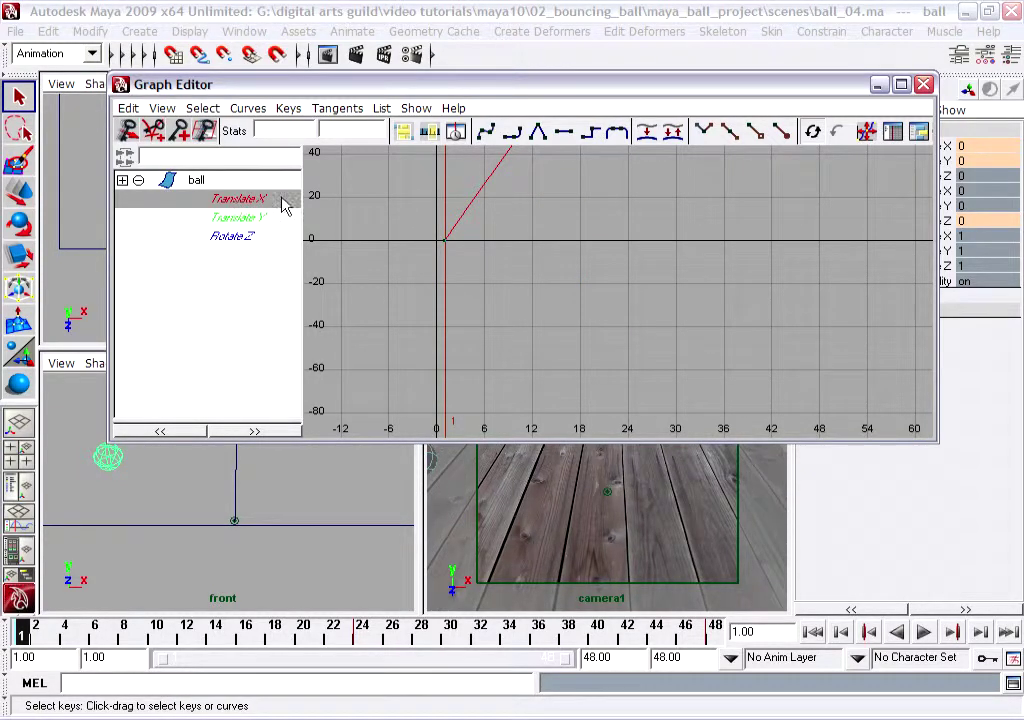
pyautogui.press('f')
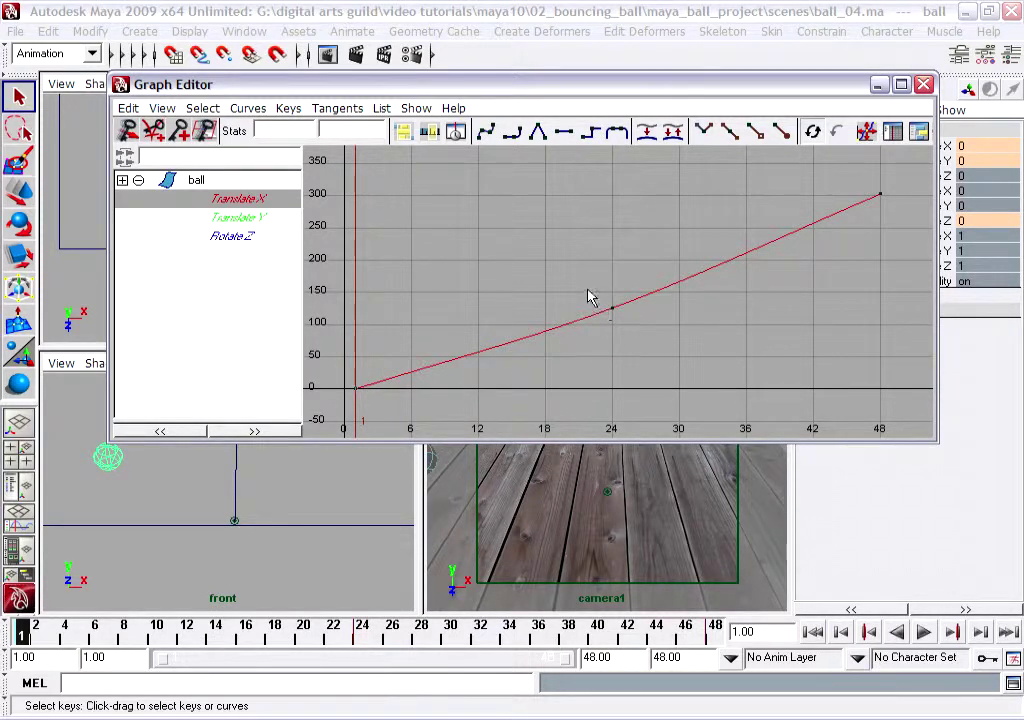
pyautogui.moveTo(647, 330); pyautogui.dragTo(651, 336)
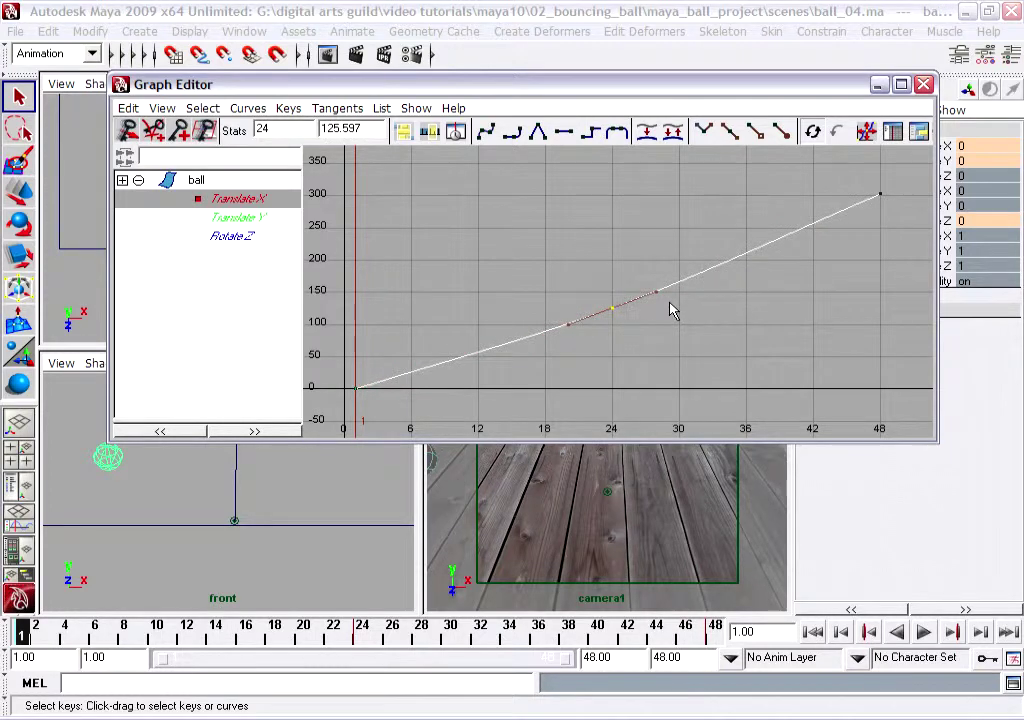
pyautogui.press('Delete')
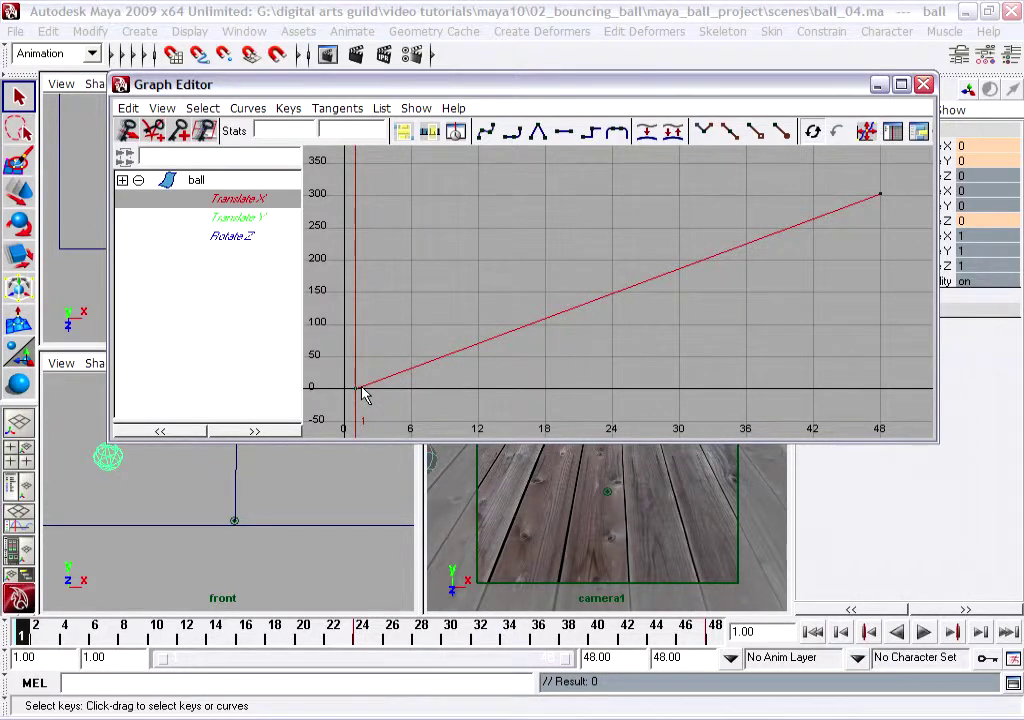
# Step: Isolate the Translate Y curve and steepen the frame-1 out-tangent to raise the first arc
pyautogui.click(240, 218)
pyautogui.press('f')
pyautogui.press('w')
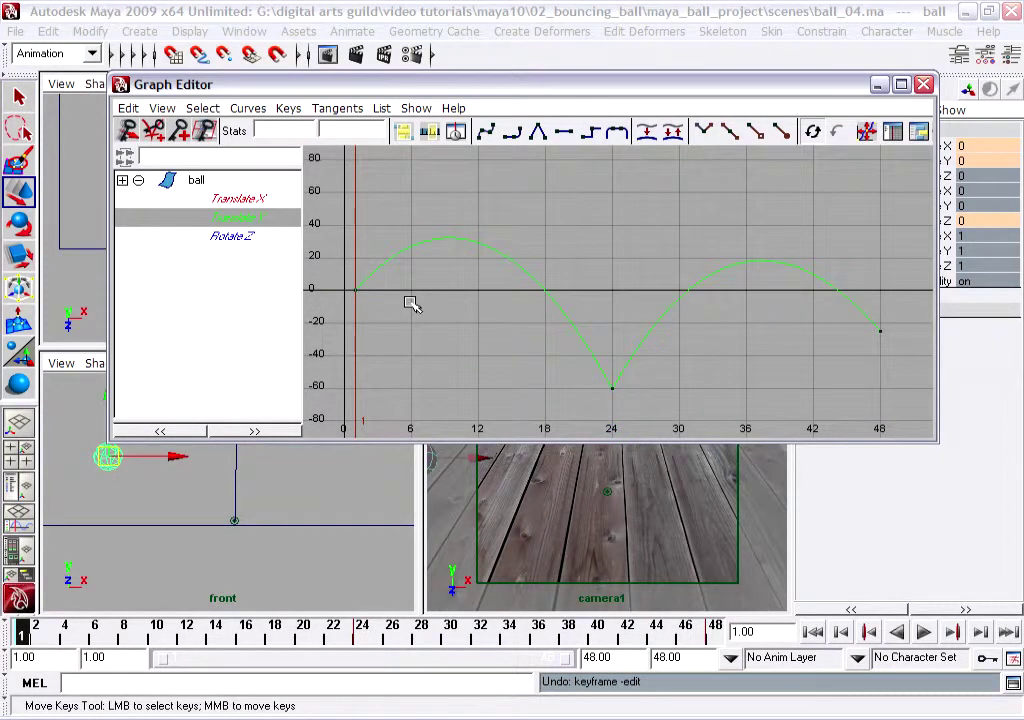
pyautogui.moveTo(366, 272); pyautogui.dragTo(347, 313)
pyautogui.moveTo(372, 237); pyautogui.dragTo(408, 268)
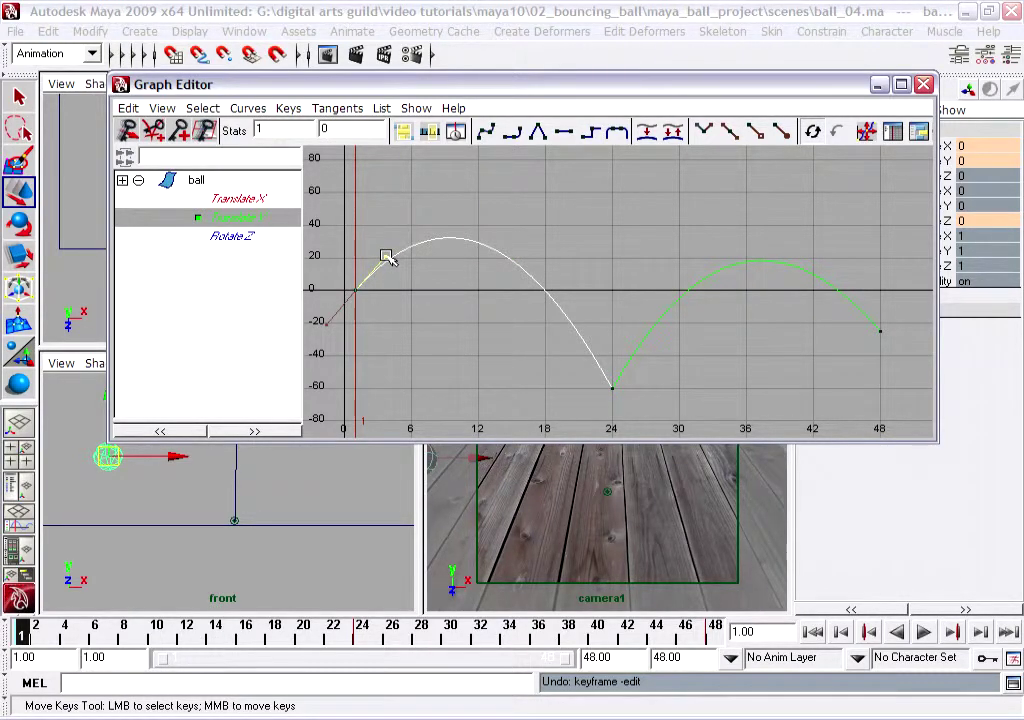
pyautogui.moveTo(388, 257)
pyautogui.mouseDown(button='middle')
pyautogui.moveTo(379, 240)
pyautogui.moveTo(400, 251)
pyautogui.moveTo(373, 235)
pyautogui.moveTo(391, 245)
pyautogui.moveTo(381, 235)
pyautogui.moveTo(373, 256)
pyautogui.moveTo(383, 259)
pyautogui.mouseUp(button='middle')
# Step: Adjust the frame-24 in-tangent to reshape the first arc, then select the whole Translate Y curve
pyautogui.click(613, 387)
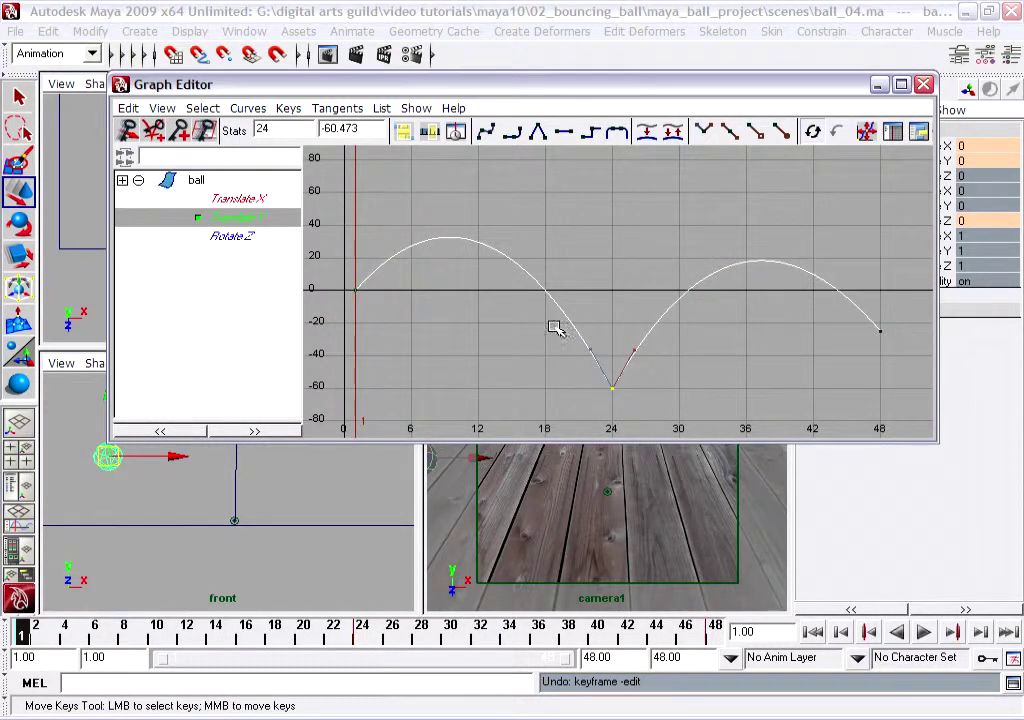
pyautogui.moveTo(621, 370); pyautogui.dragTo(620, 368)
pyautogui.moveTo(588, 345)
pyautogui.mouseDown()
pyautogui.moveTo(597, 334)
pyautogui.moveTo(597, 349)
pyautogui.mouseUp()
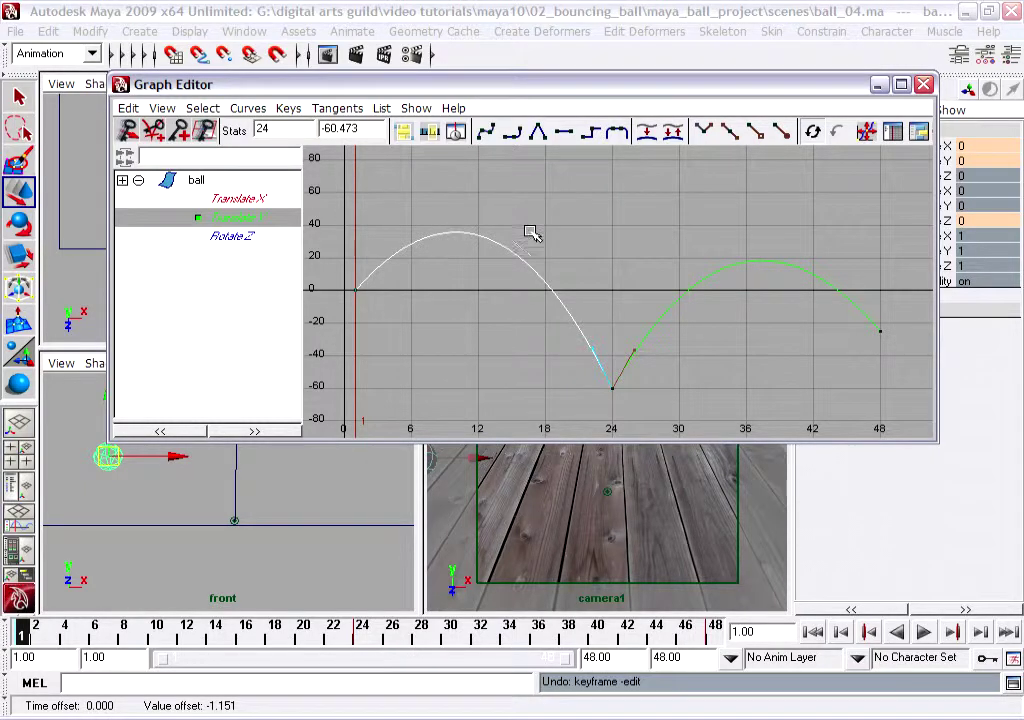
pyautogui.click(530, 270)
pyautogui.click(368, 289)
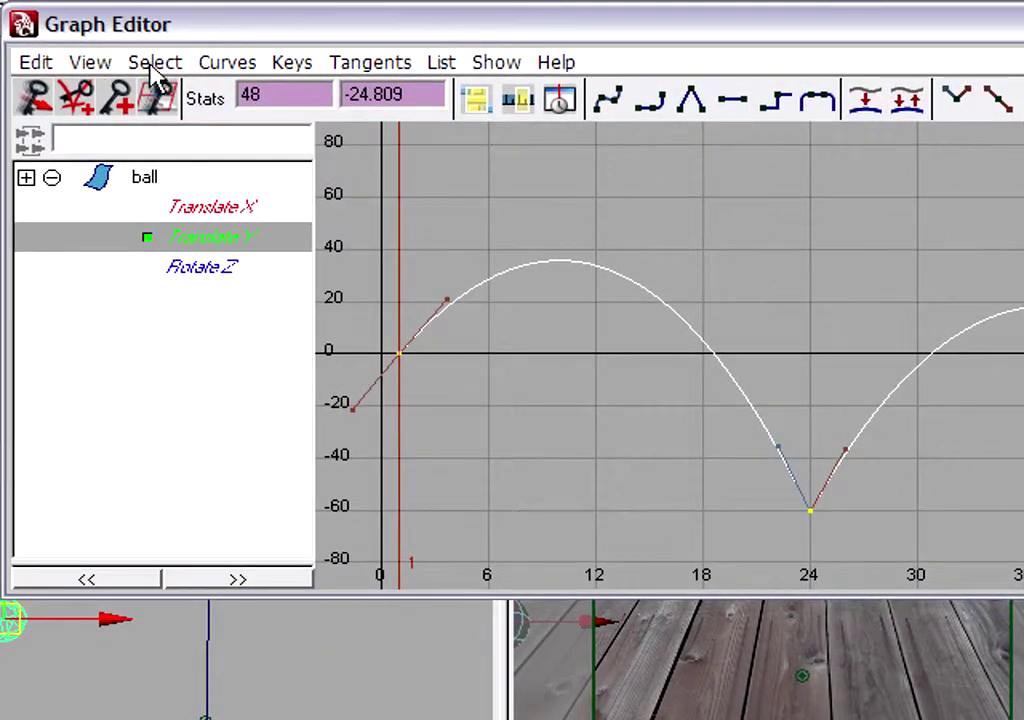
pyautogui.click(227, 66)
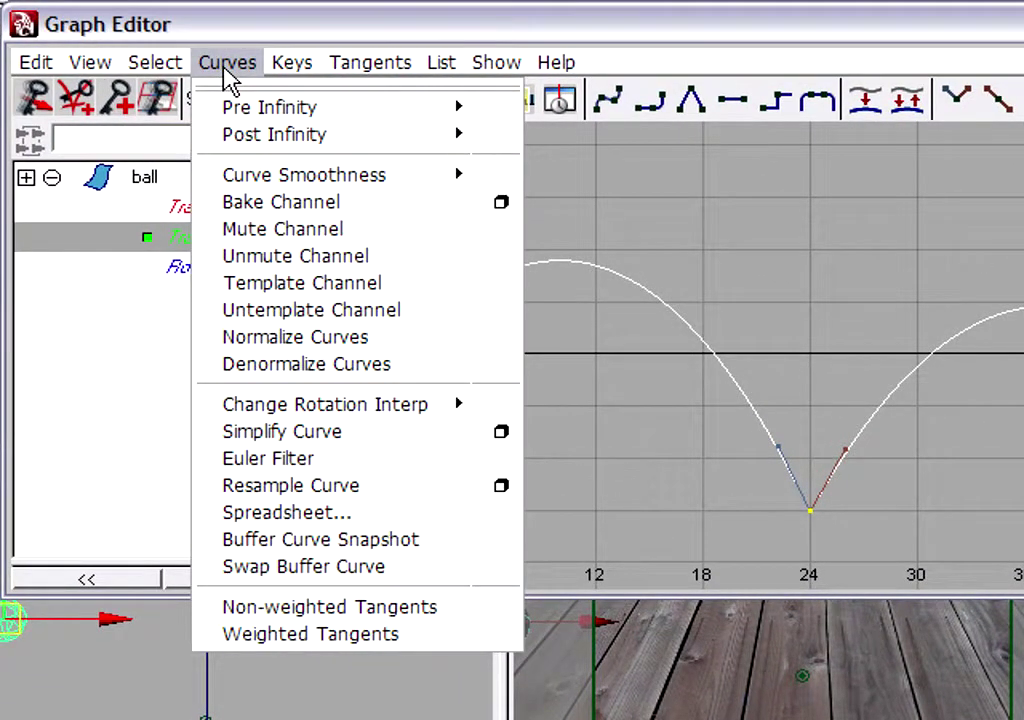
# Step: Give the Translate Y curve weighted tangents and pull the frame-24 in-tangent to reshape the descent
pyautogui.click(412, 637)
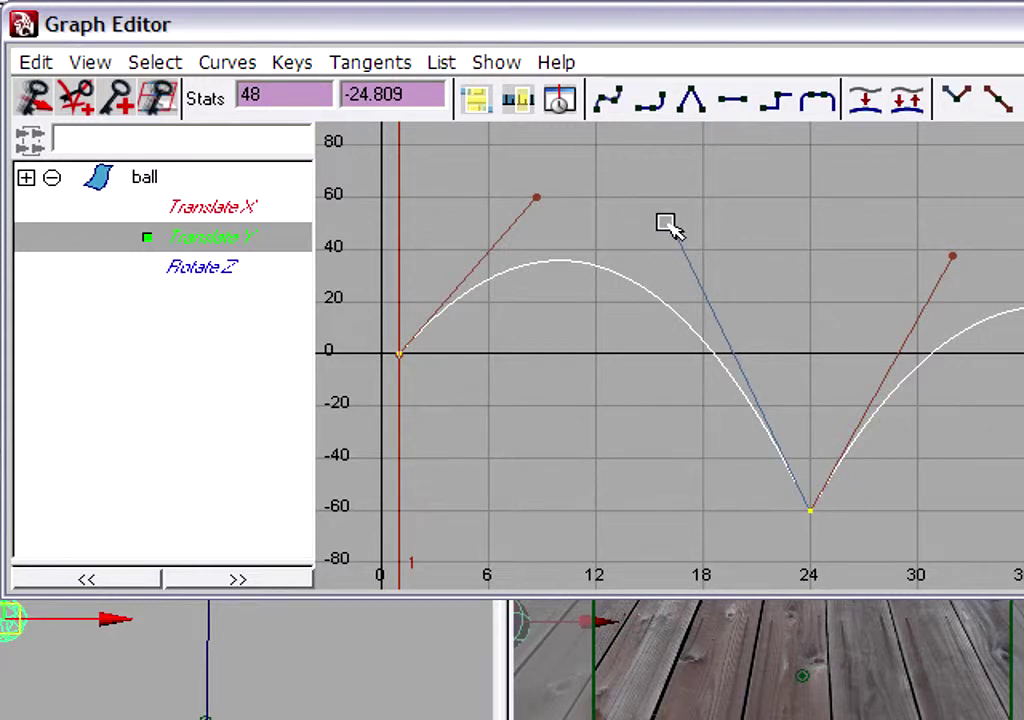
pyautogui.moveTo(630, 206); pyautogui.dragTo(740, 266)
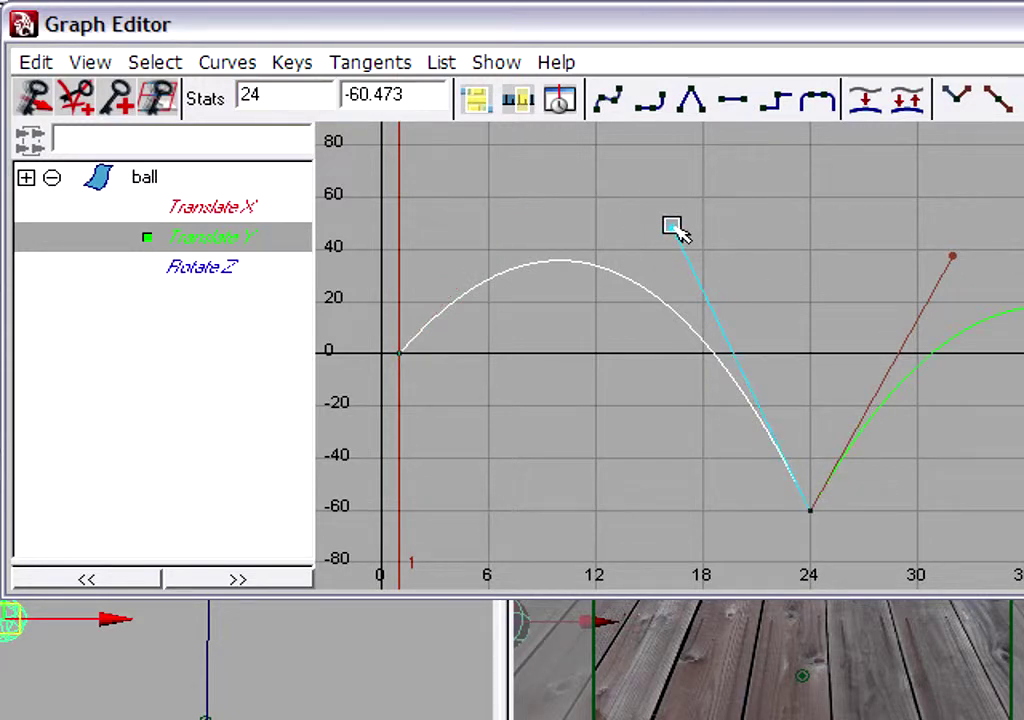
pyautogui.moveTo(672, 227); pyautogui.dragTo(663, 190, button='middle')
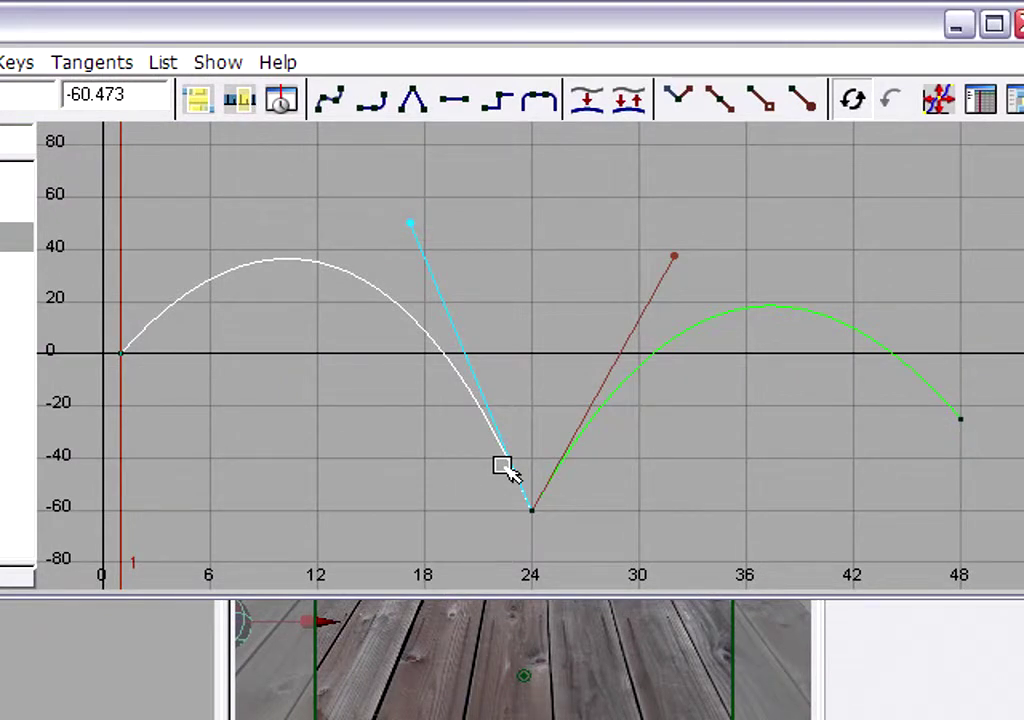
# Step: Free the tangent weights on all Translate Y keys and pull the frame-24 in-tangent higher
pyautogui.moveTo(112, 187); pyautogui.dragTo(1004, 542)
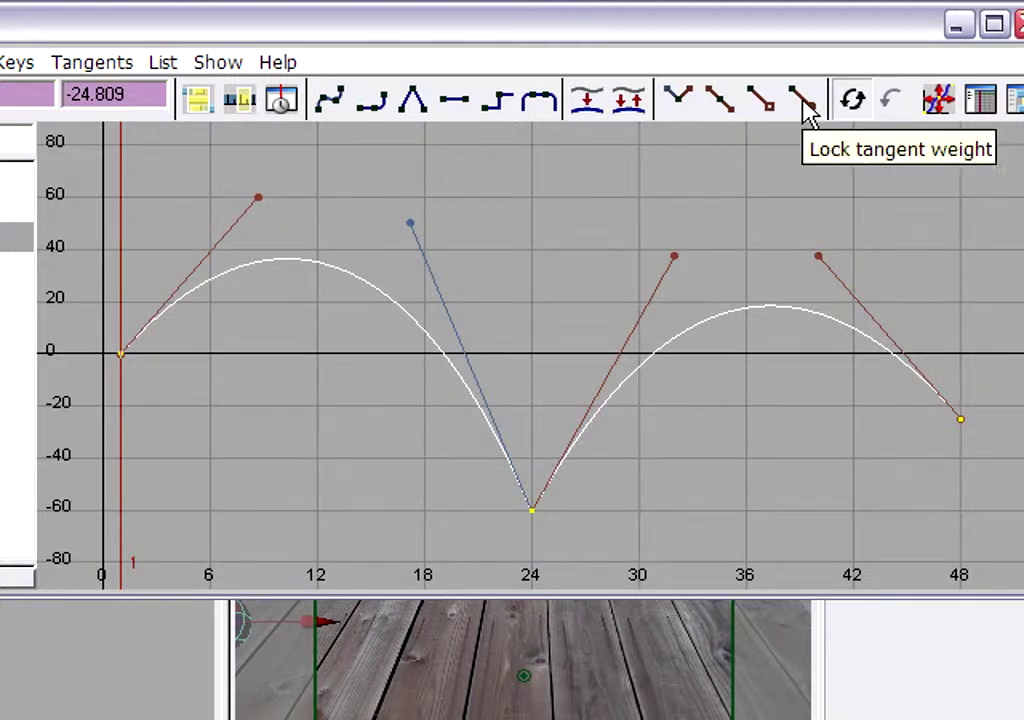
pyautogui.click(753, 110)
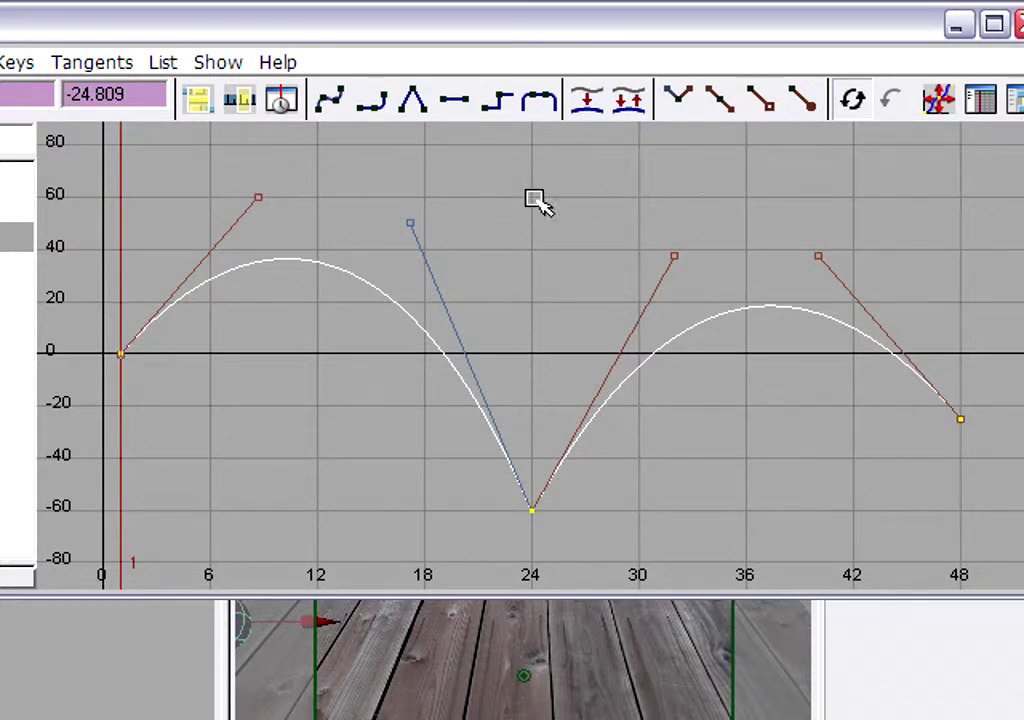
pyautogui.click(411, 222)
pyautogui.moveTo(411, 222); pyautogui.dragTo(382, 192)
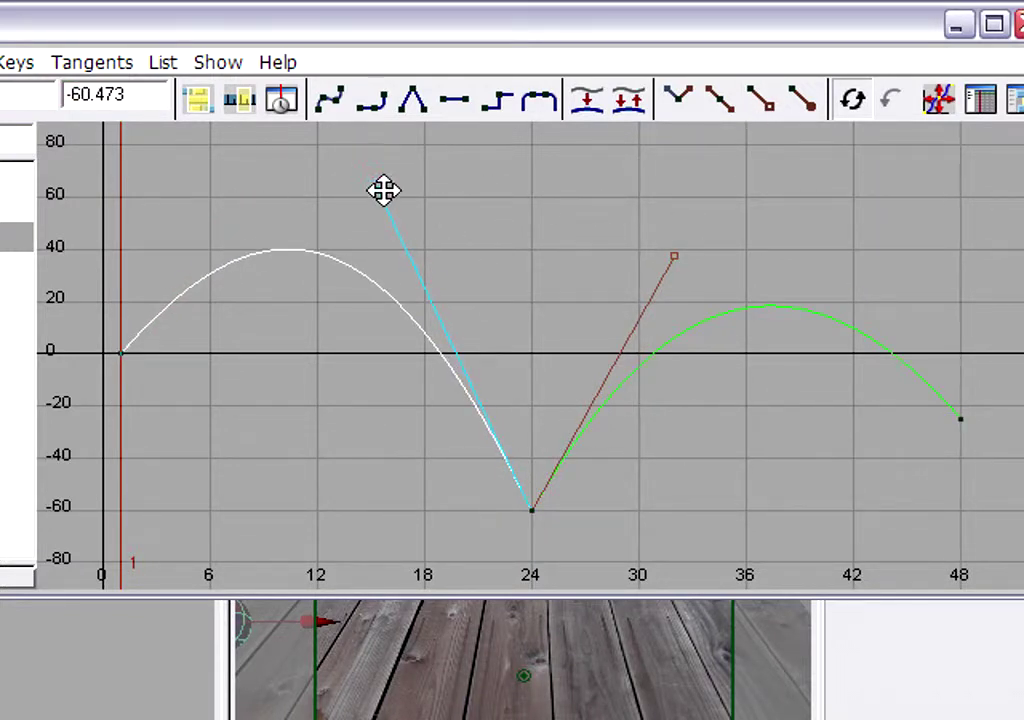
# Step: Lengthen the frame-1 and frame-24 tangents so the first arc peaks near 50 around frame 11
pyautogui.moveTo(69, 352); pyautogui.dragTo(311, 238)
pyautogui.moveTo(263, 197); pyautogui.dragTo(217, 148)
pyautogui.moveTo(459, 469); pyautogui.dragTo(542, 514)
pyautogui.click(368, 183)
pyautogui.moveTo(382, 186); pyautogui.dragTo(460, 157)
pyautogui.moveTo(183, 336); pyautogui.dragTo(69, 393)
pyautogui.moveTo(270, 183); pyautogui.dragTo(234, 160)
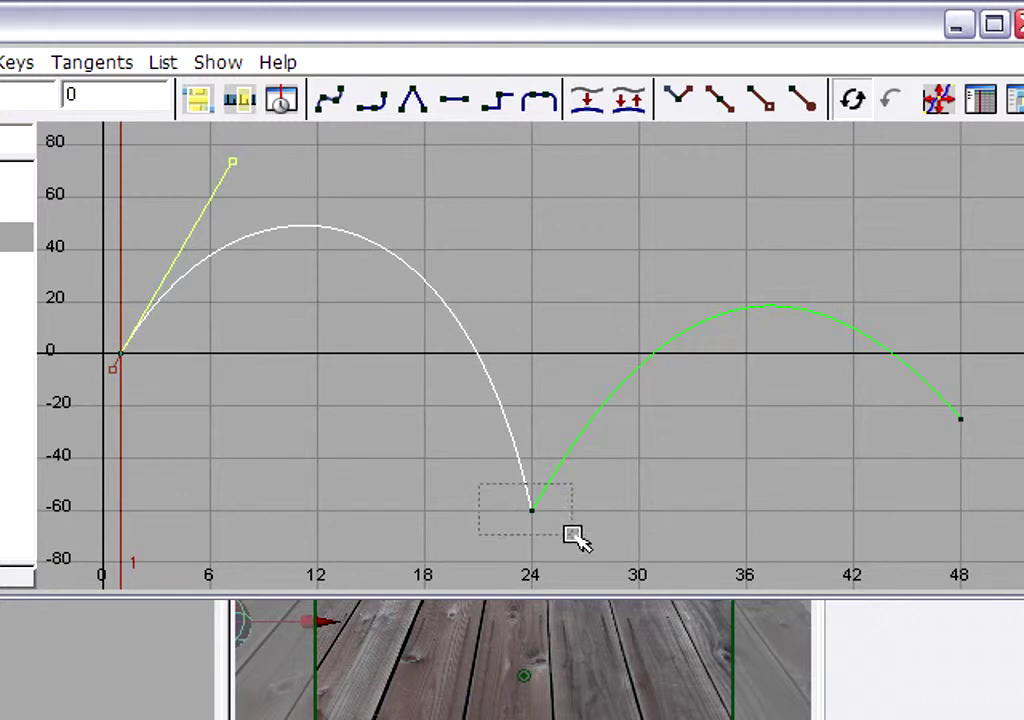